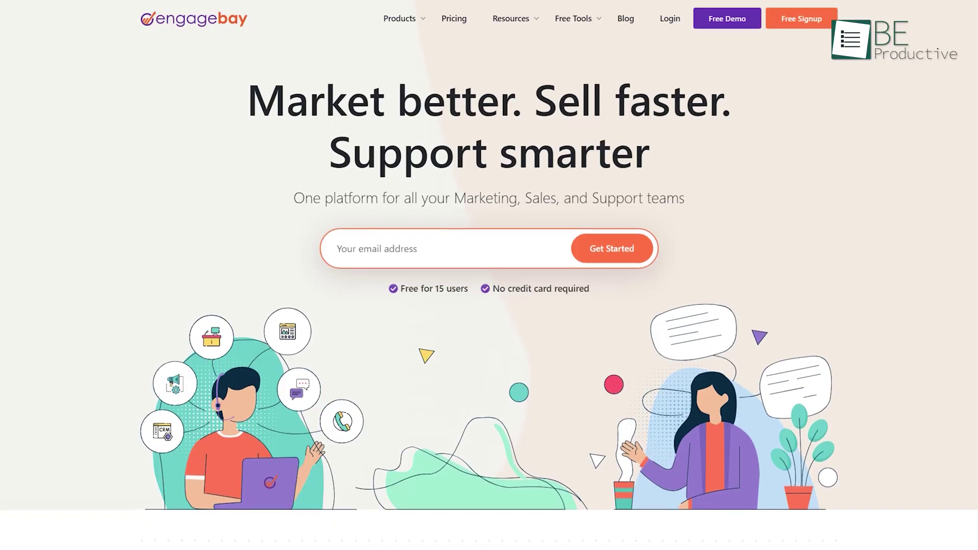
Scroll down the EngageBay homepage before logging in
{"action": "scroll", "coordinate": [489, 275], "scroll_direction": "down", "scroll_amount": 1}
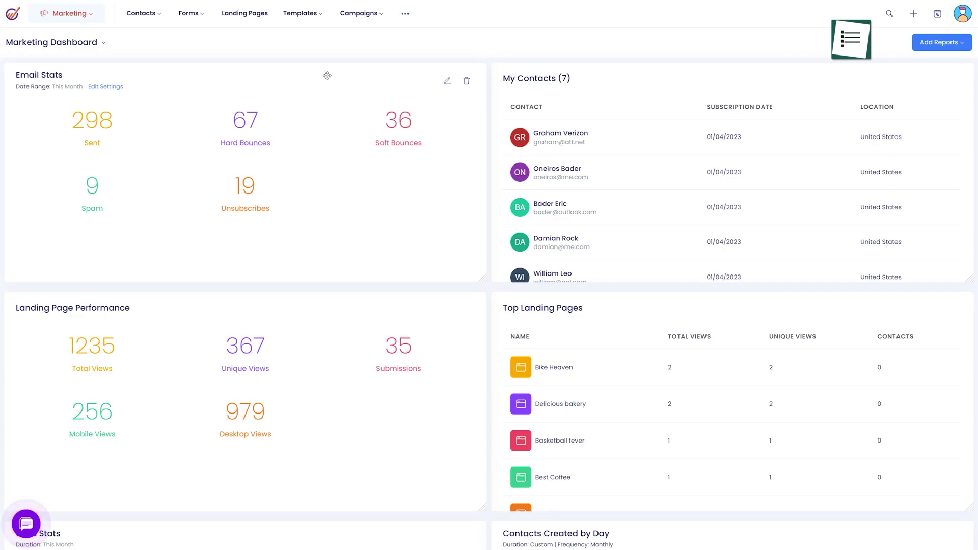
{"action": "left_click", "coordinate": [142, 12]}
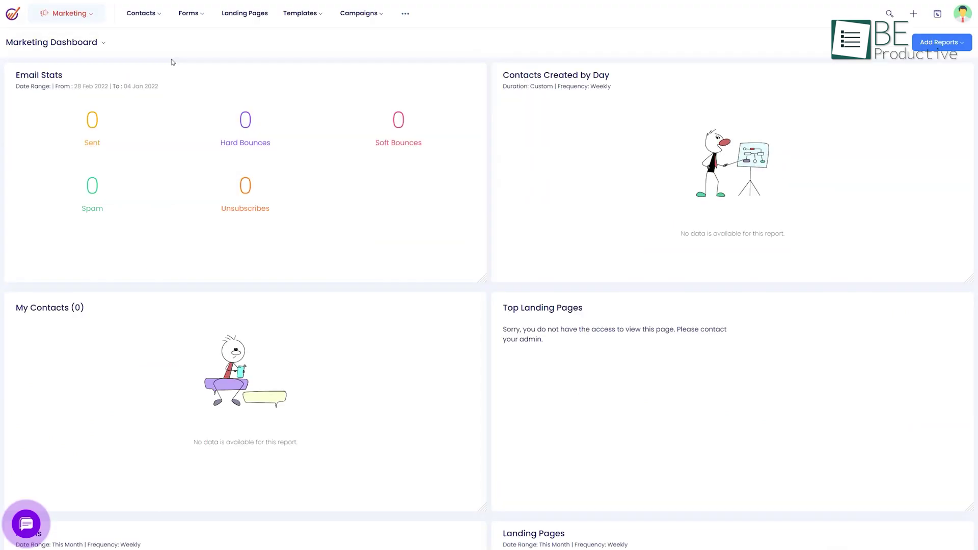
{"action": "left_click", "coordinate": [83, 22]}
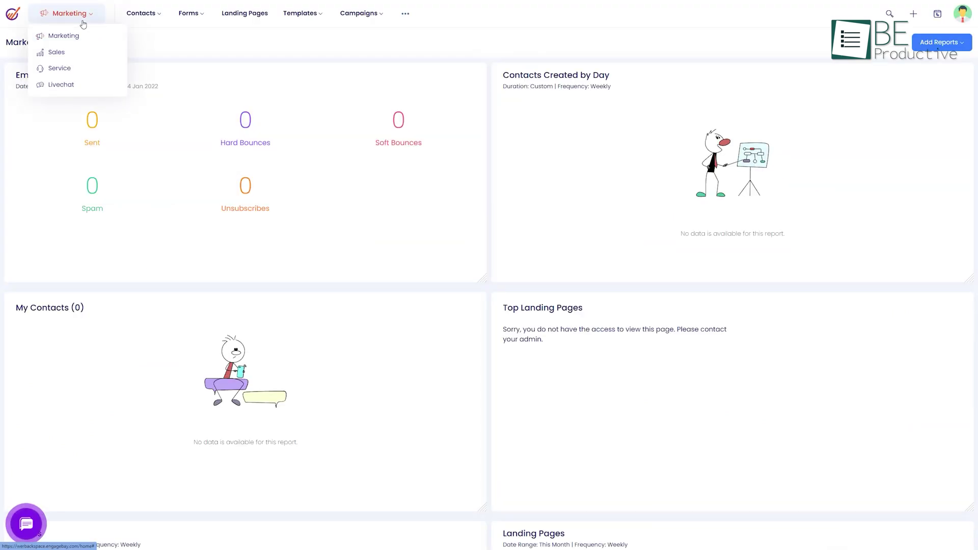
{"action": "left_click", "coordinate": [86, 52]}
{"action": "left_click", "coordinate": [68, 19]}
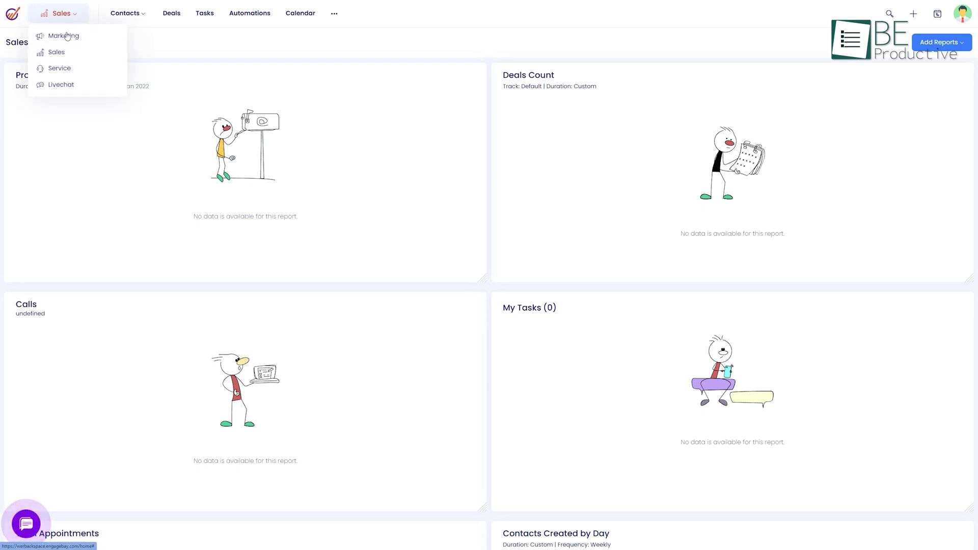
{"action": "left_click", "coordinate": [73, 67]}
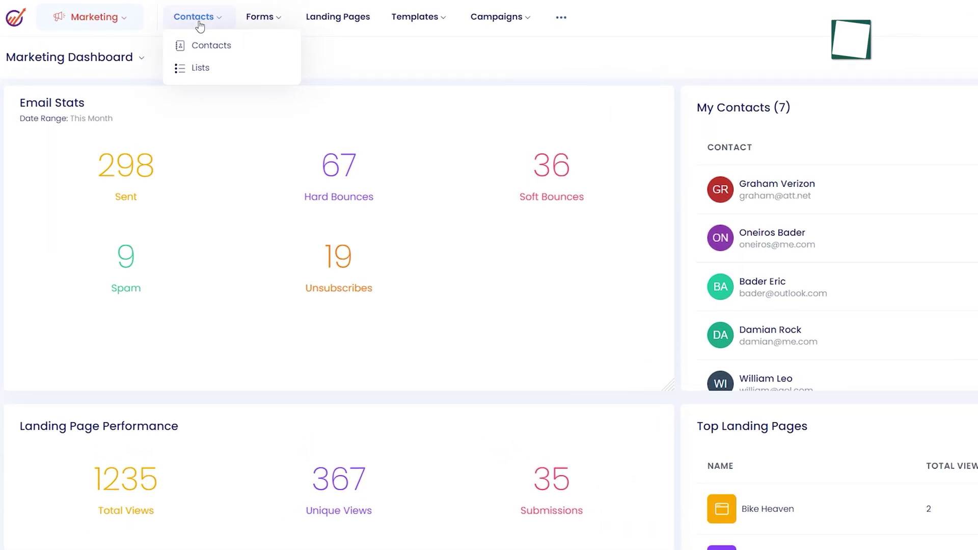
Import contacts by uploading the NewClientEmail.csv file
{"action": "mouse_move", "coordinate": [402, 23]}
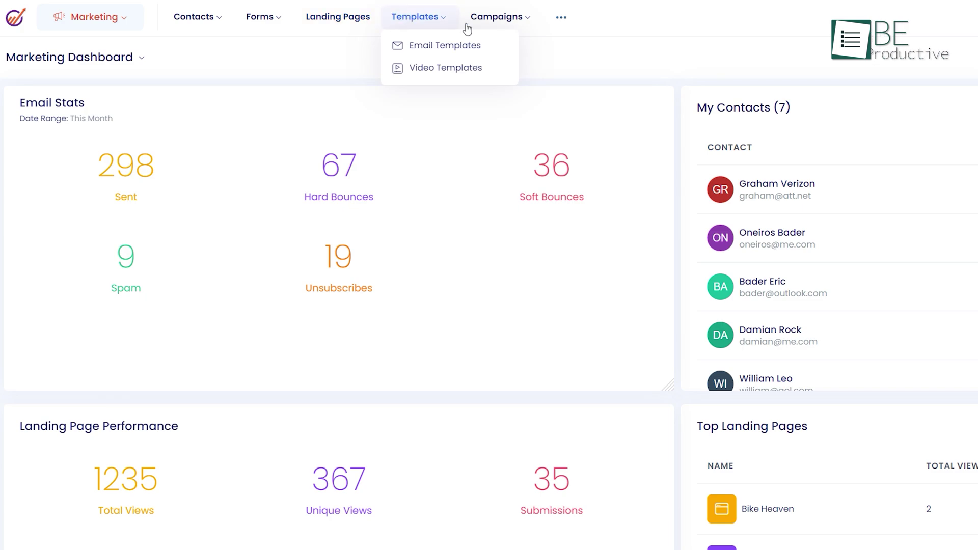
{"action": "left_click", "coordinate": [193, 17]}
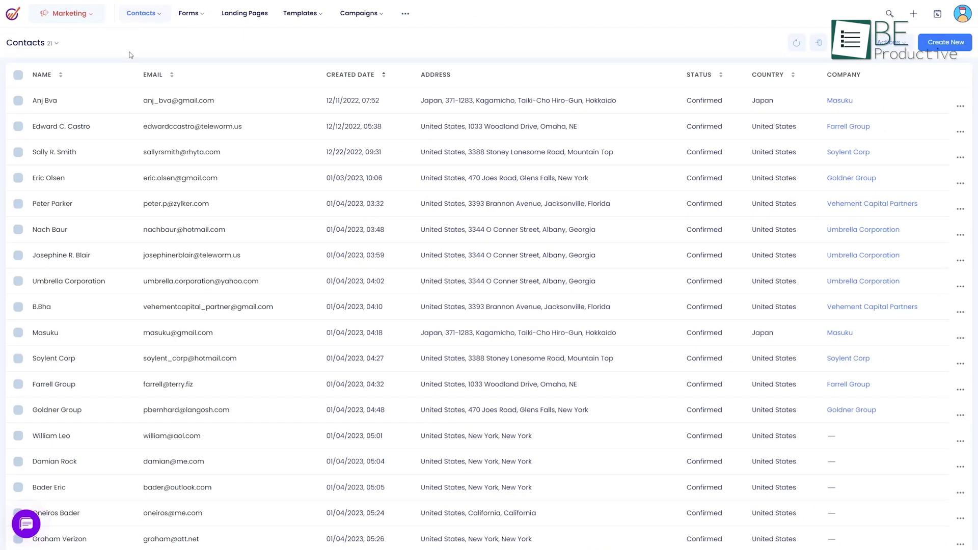
{"action": "left_click", "coordinate": [817, 43]}
{"action": "left_click", "coordinate": [45, 90]}
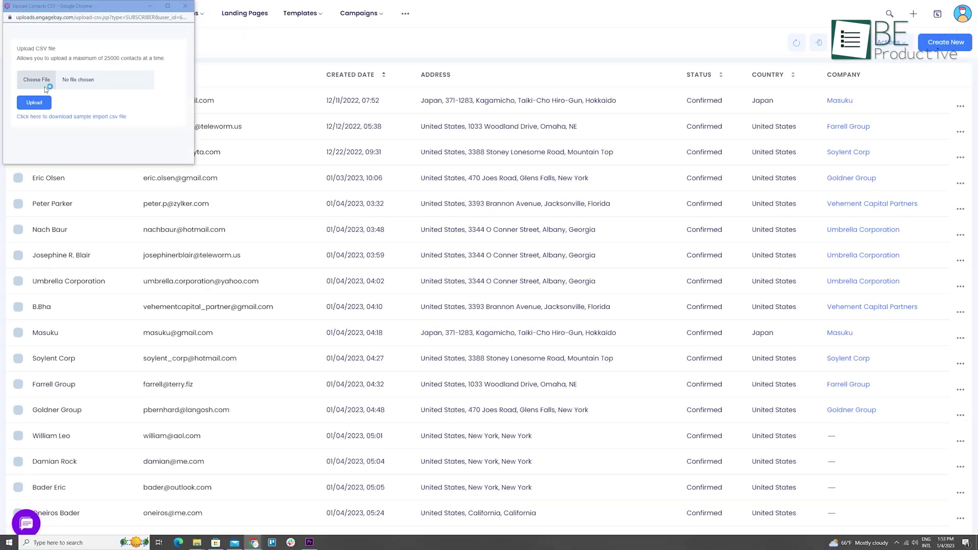
{"action": "left_click", "coordinate": [106, 58]}
{"action": "left_click", "coordinate": [304, 193]}
{"action": "left_click", "coordinate": [31, 106]}
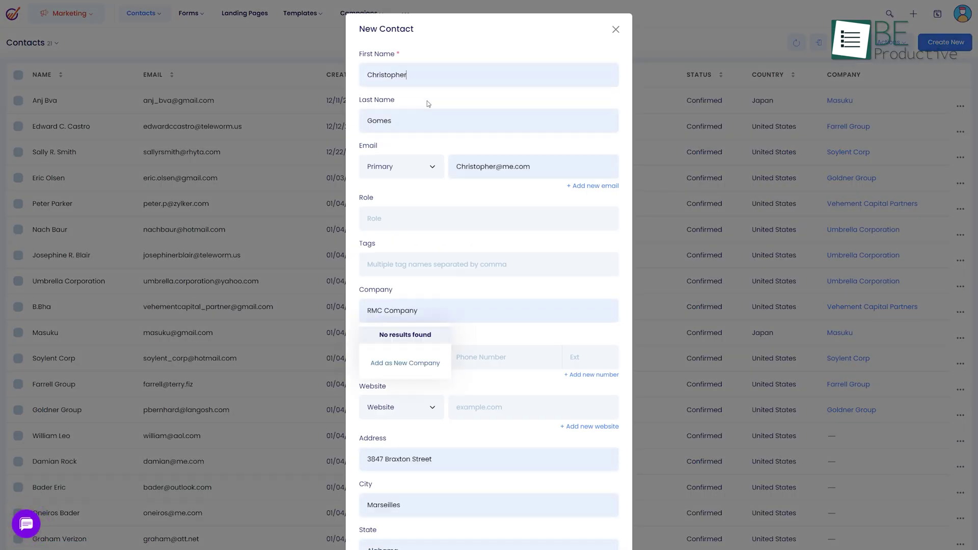
Enter Executive as the new contact's role and tag it Company
{"action": "left_click", "coordinate": [405, 220]}
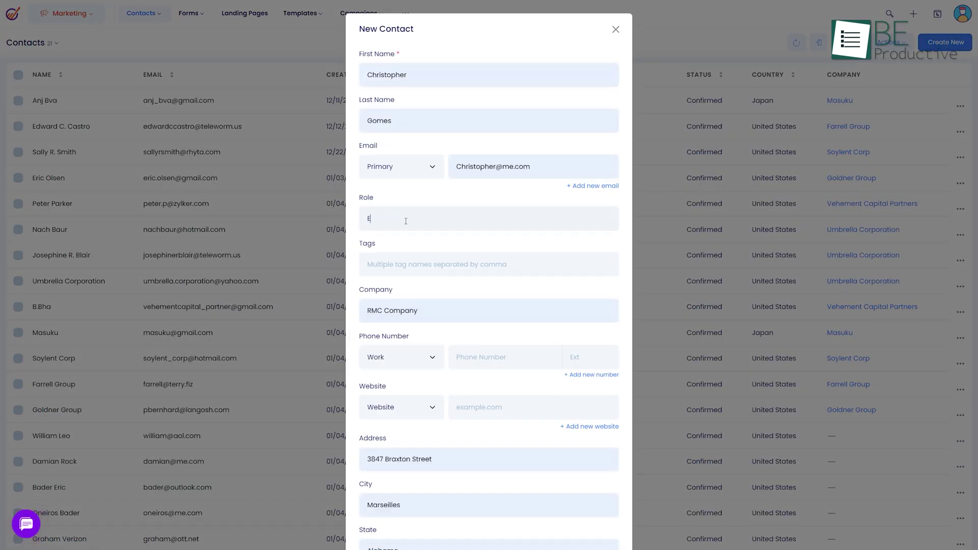
{"action": "type", "text": "Executive"}
{"action": "left_click", "coordinate": [405, 264]}
{"action": "left_click", "coordinate": [402, 295]}
{"action": "scroll", "coordinate": [501, 293], "scroll_direction": "down", "scroll_amount": 4}
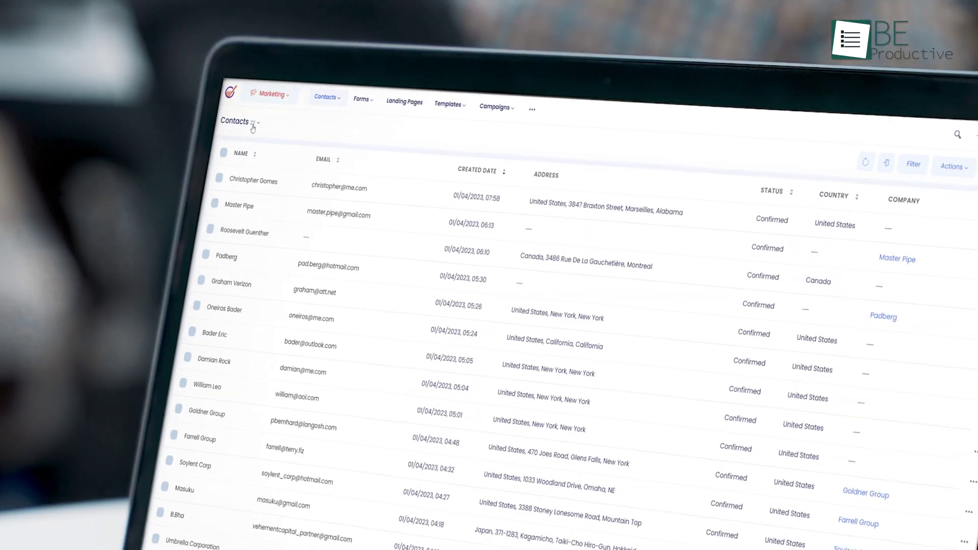
Switch to the contact lists and view the available form types
{"action": "left_click", "coordinate": [254, 129]}
{"action": "left_click", "coordinate": [244, 148]}
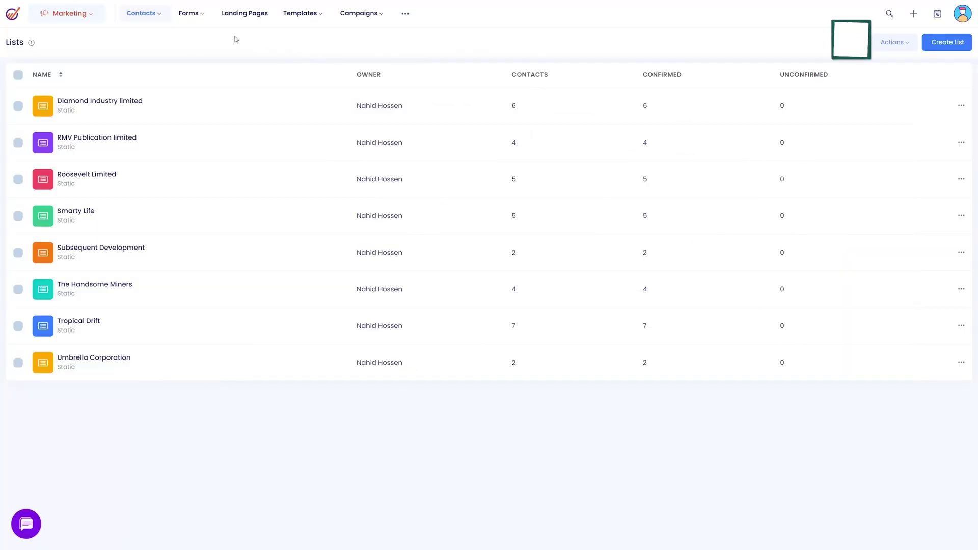
{"action": "left_click", "coordinate": [309, 69]}
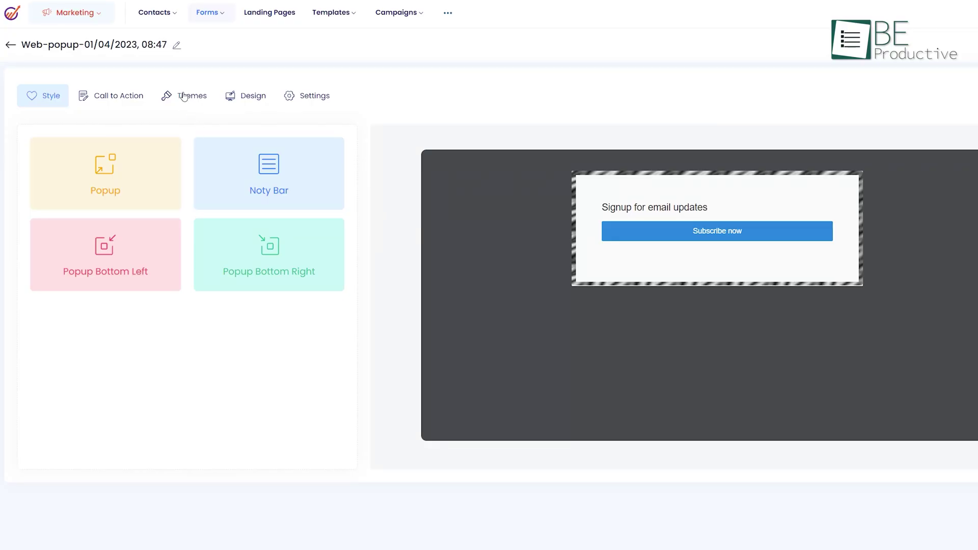
Enable a Left Bottom form background image and make the popup background purple
{"action": "left_click", "coordinate": [185, 97]}
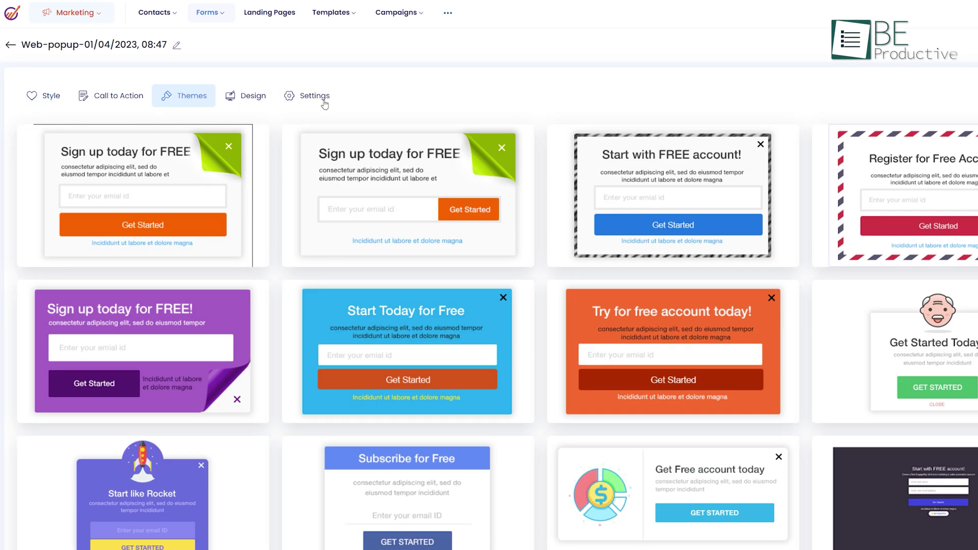
{"action": "left_click", "coordinate": [256, 97]}
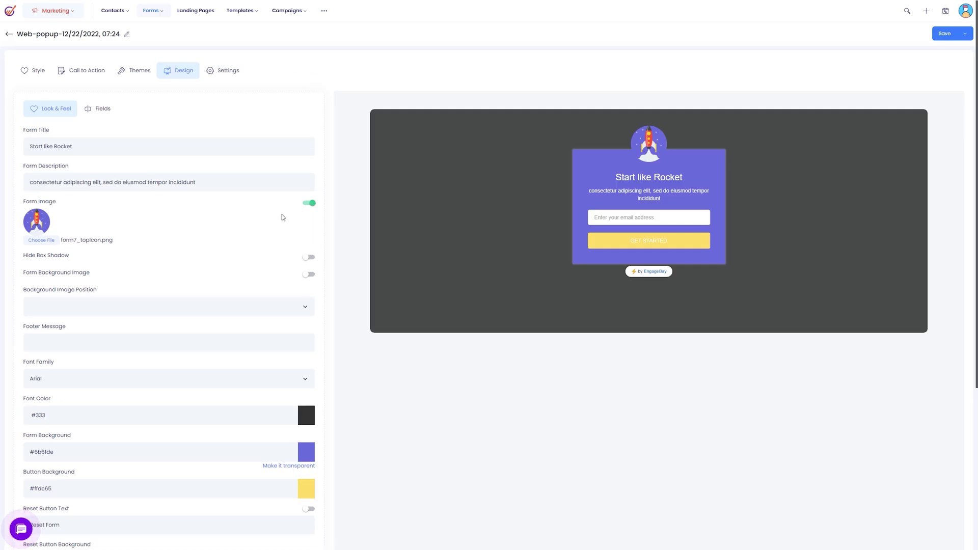
{"action": "left_click", "coordinate": [309, 206]}
{"action": "left_click", "coordinate": [309, 203]}
{"action": "left_click", "coordinate": [308, 275]}
{"action": "left_click", "coordinate": [305, 325]}
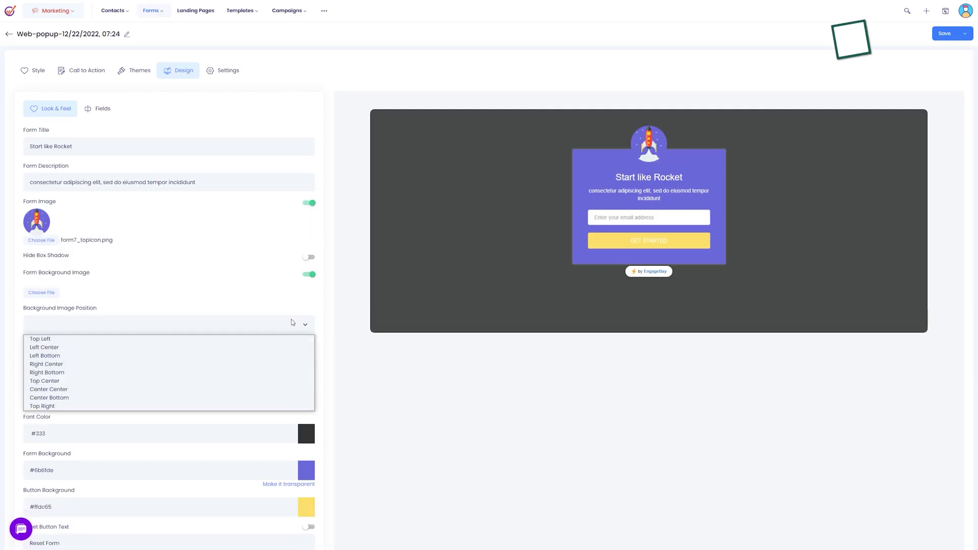
{"action": "left_click", "coordinate": [272, 359]}
{"action": "left_click", "coordinate": [306, 470]}
{"action": "left_click_drag", "start_coordinate": [56, 410], "coordinate": [65, 408]}
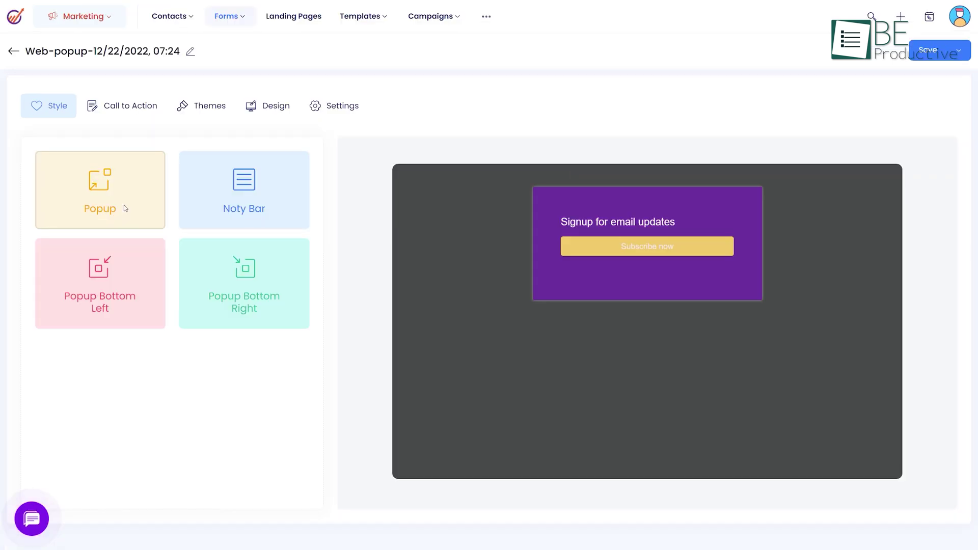
Set the popup style to display at the bottom right
{"action": "left_click", "coordinate": [149, 139]}
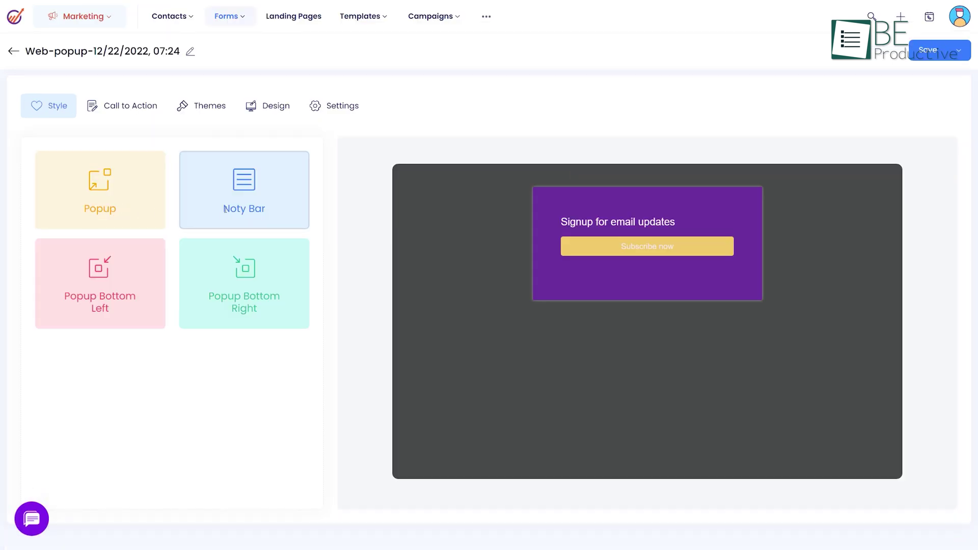
{"action": "left_click", "coordinate": [99, 291]}
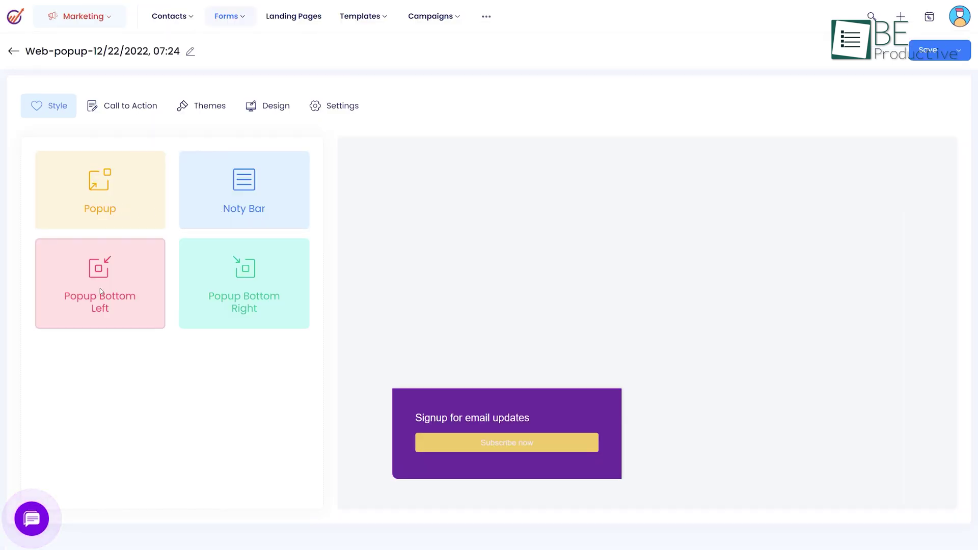
{"action": "left_click", "coordinate": [214, 285]}
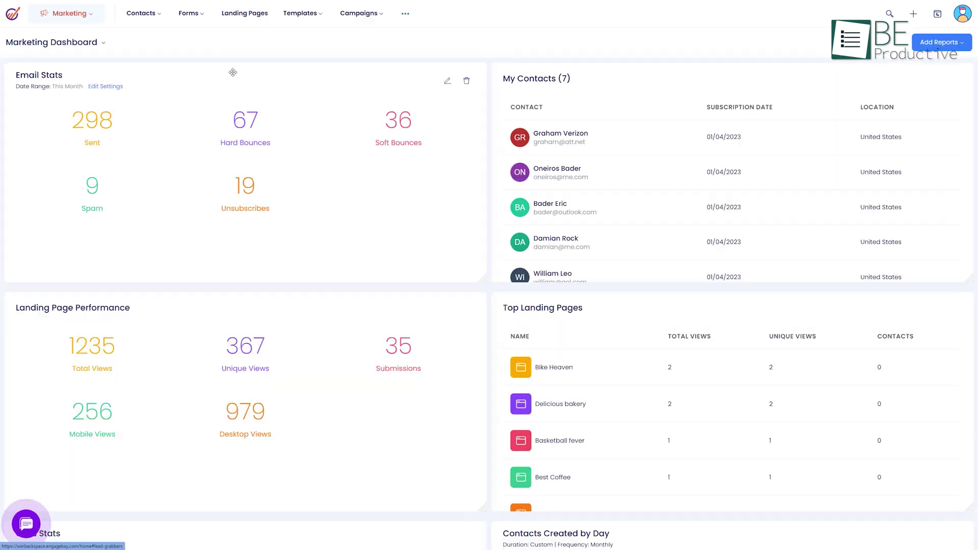
Start a new landing page built from your own code
{"action": "left_click", "coordinate": [240, 15]}
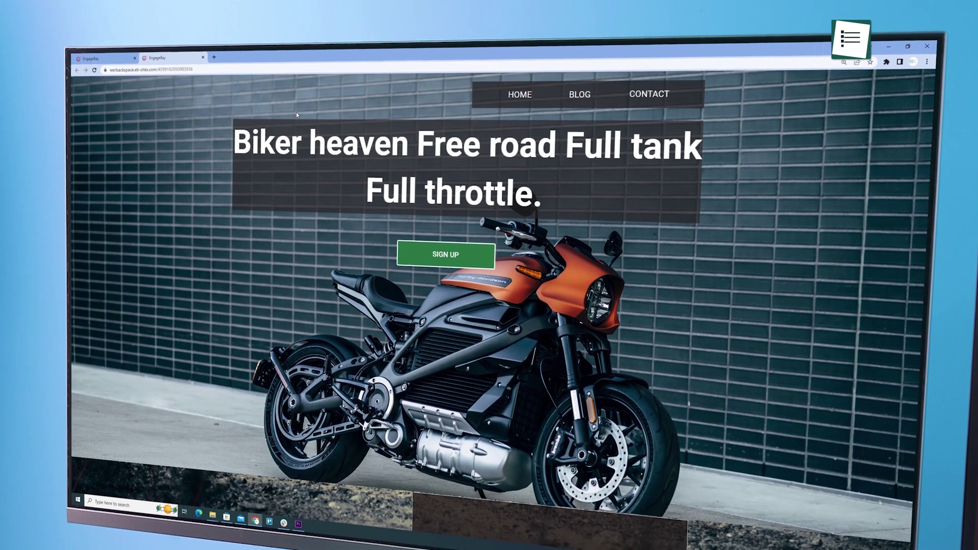
{"action": "scroll", "coordinate": [297, 115], "scroll_direction": "down", "scroll_amount": 5}
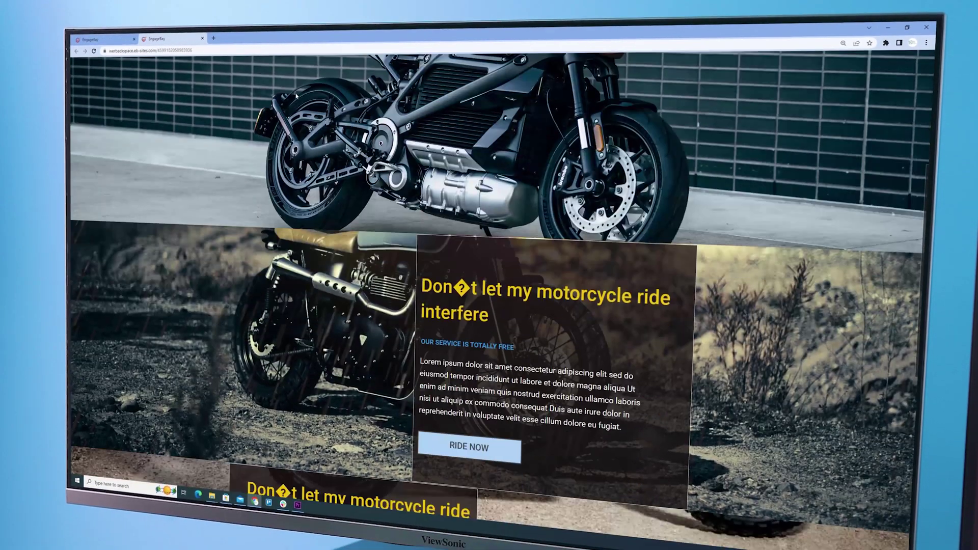
{"action": "scroll", "coordinate": [296, 95], "scroll_direction": "down", "scroll_amount": 5}
{"action": "scroll", "coordinate": [296, 95], "scroll_direction": "up", "scroll_amount": 10}
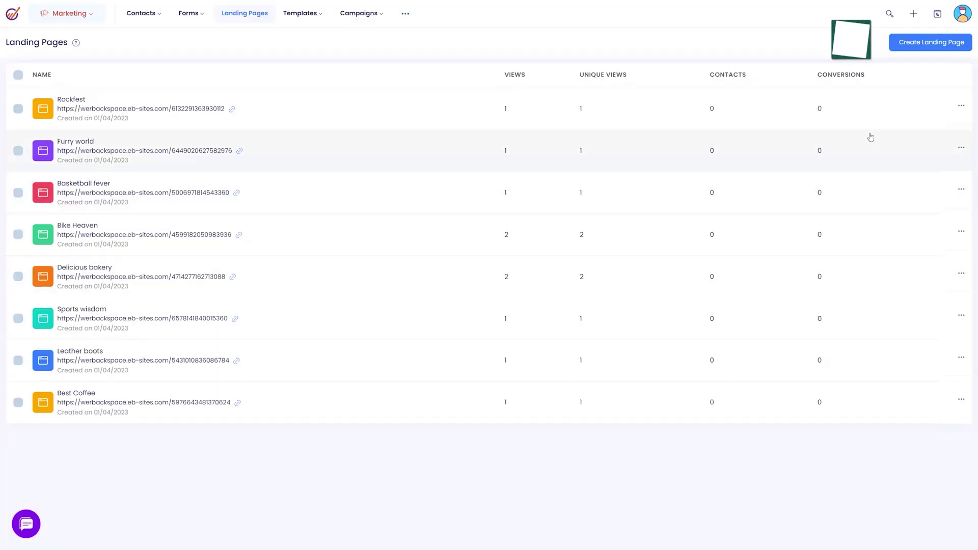
{"action": "left_click", "coordinate": [928, 42]}
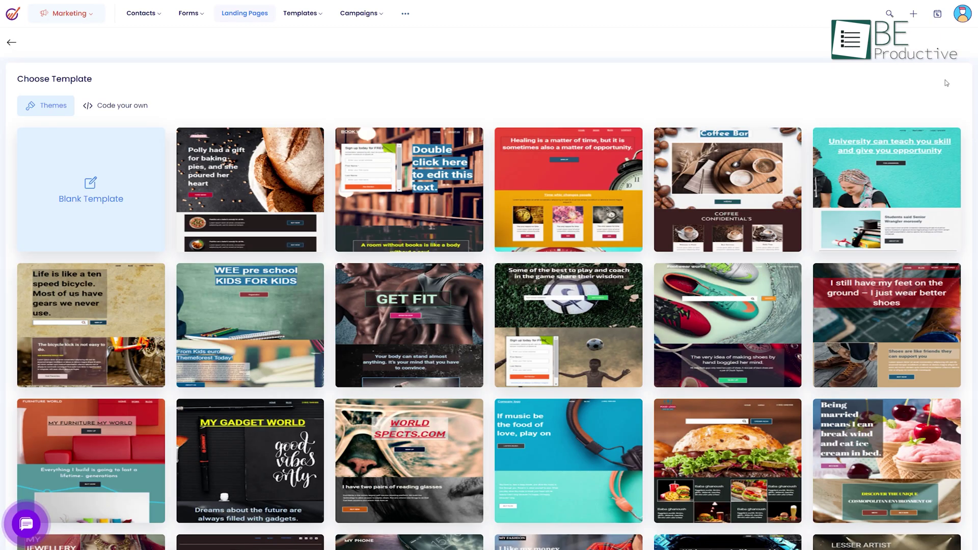
{"action": "left_click", "coordinate": [109, 108]}
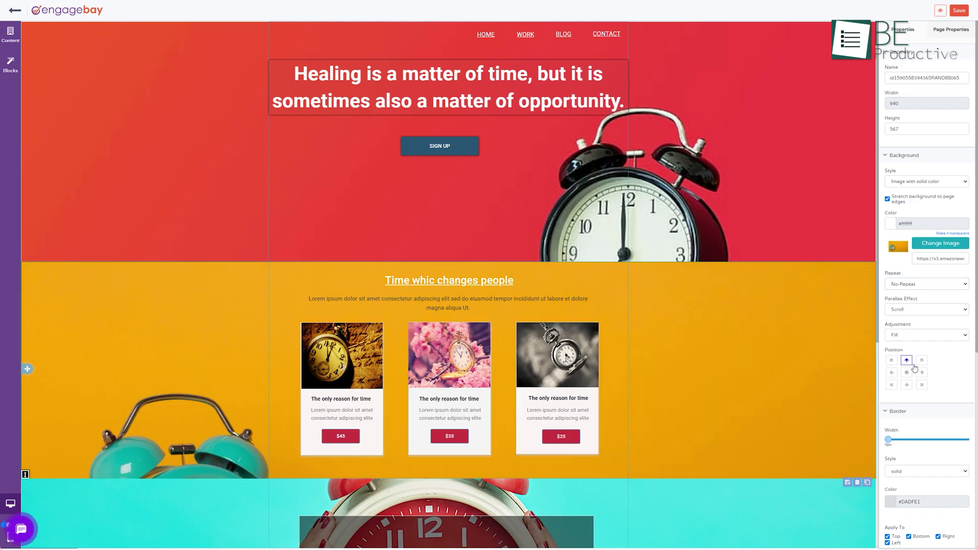
Centre the clock background and add video, image, smiley icon, form and block elements to the hero
{"action": "left_click", "coordinate": [908, 373]}
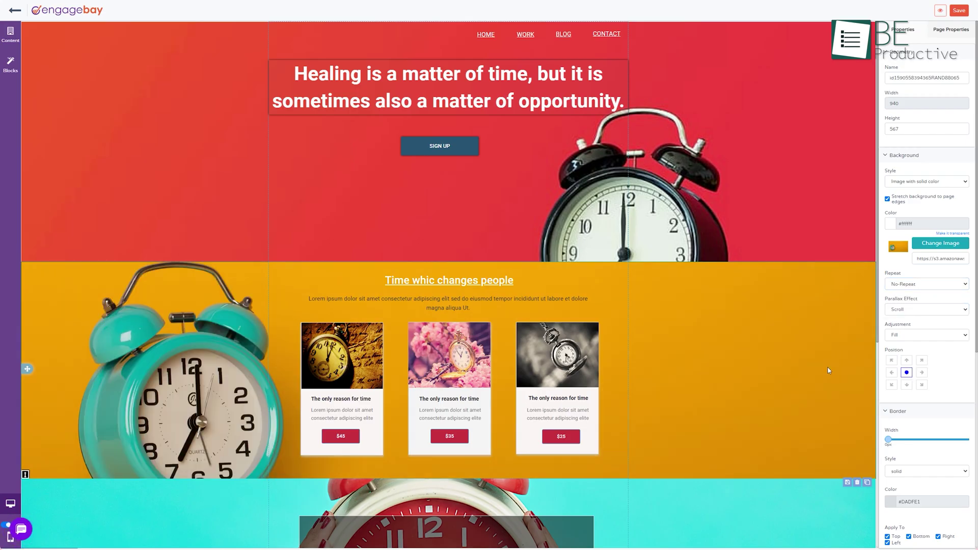
{"action": "left_click", "coordinate": [10, 36]}
{"action": "left_click_drag", "start_coordinate": [78, 214], "coordinate": [357, 243]}
{"action": "left_click_drag", "start_coordinate": [43, 138], "coordinate": [499, 242]}
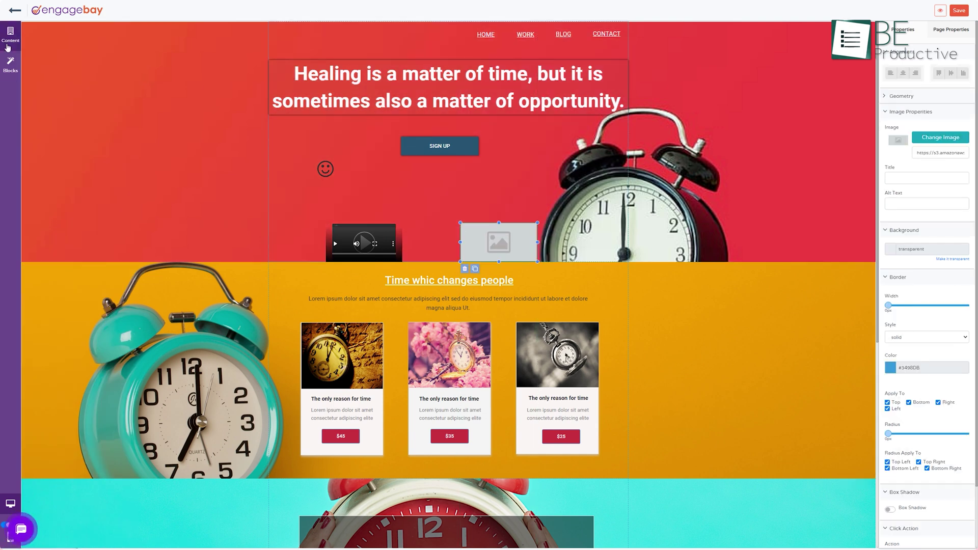
{"action": "left_click_drag", "start_coordinate": [44, 214], "coordinate": [526, 166]}
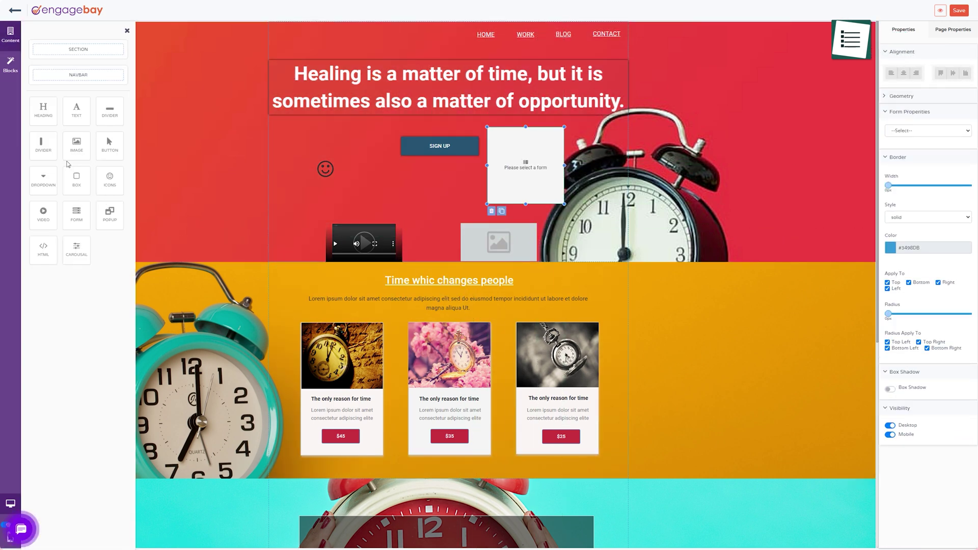
{"action": "left_click_drag", "start_coordinate": [68, 164], "coordinate": [434, 193]}
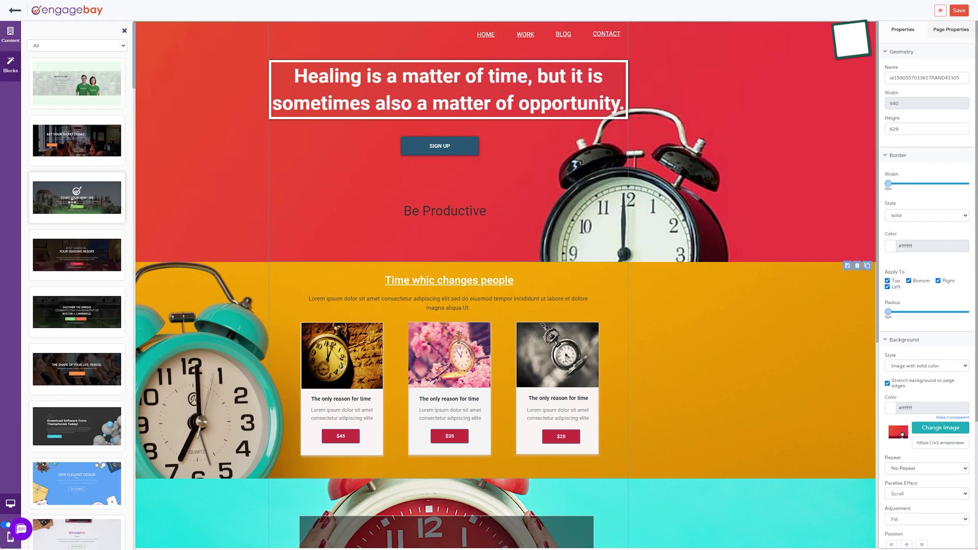
{"action": "left_click_drag", "start_coordinate": [76, 143], "coordinate": [433, 214]}
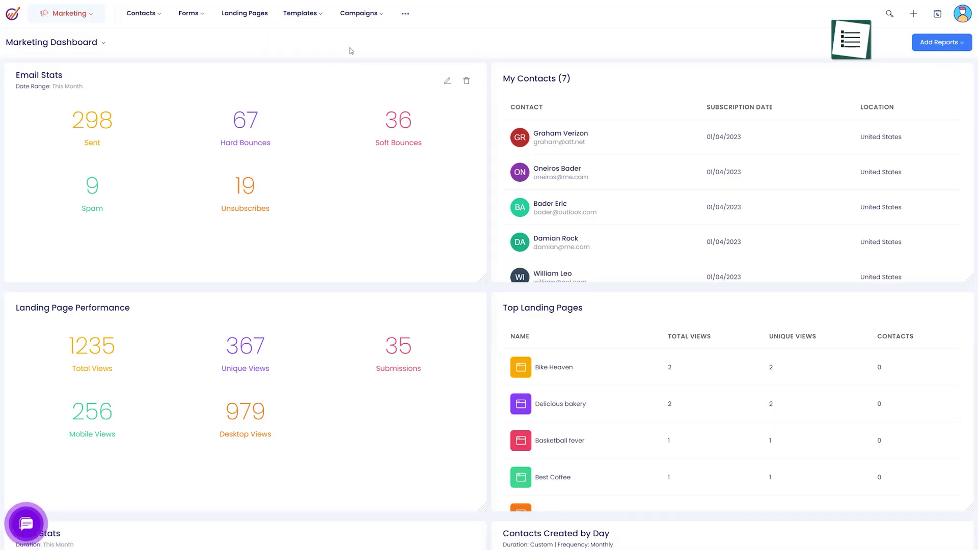
Browse the Companies list, then move to the Deals pipeline
{"action": "mouse_move", "coordinate": [357, 19]}
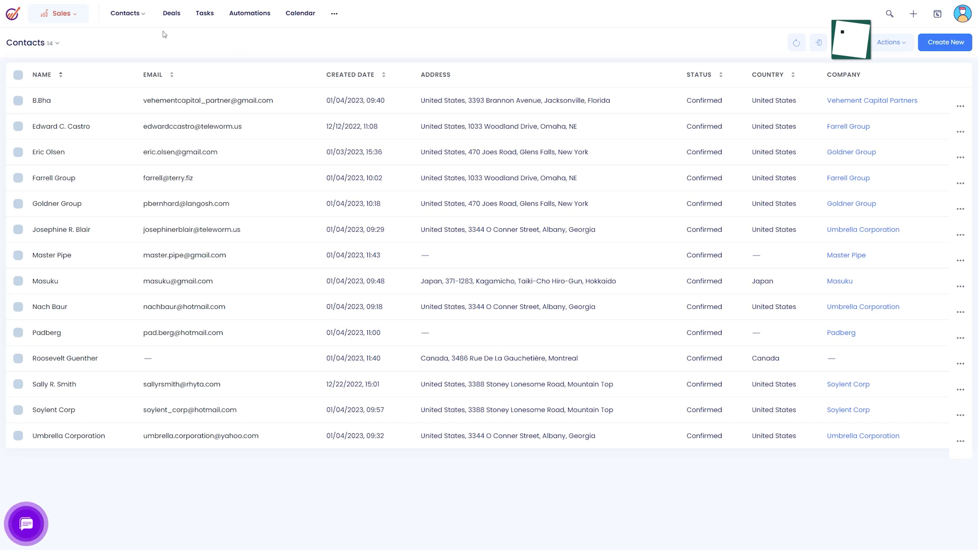
{"action": "mouse_move", "coordinate": [130, 19]}
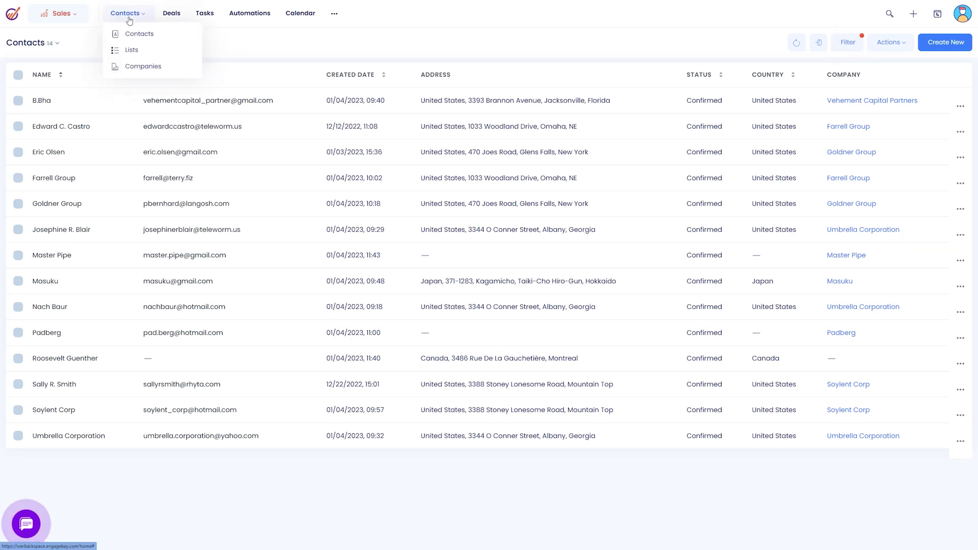
{"action": "left_click", "coordinate": [132, 68]}
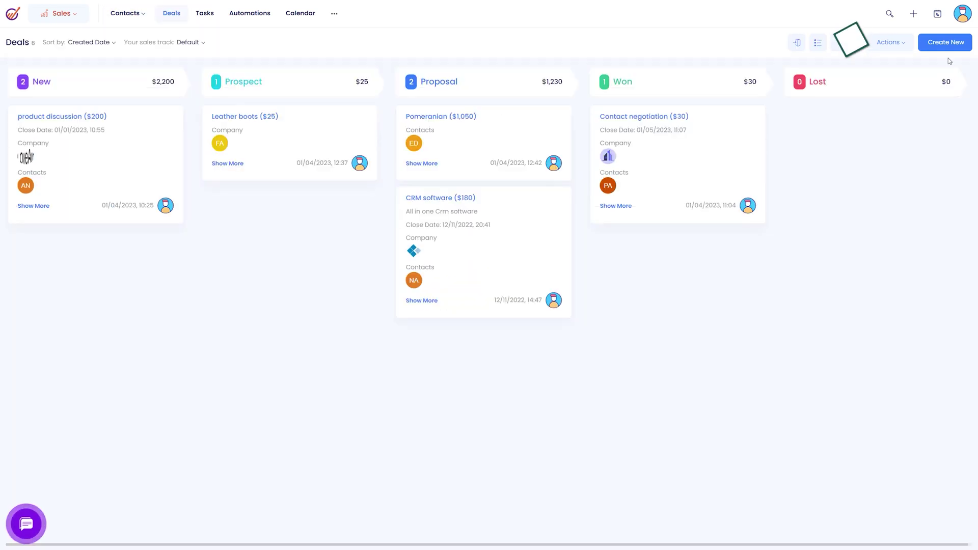
{"action": "left_click", "coordinate": [946, 42]}
Create a deal named after a contact: Prospect milestone, amount 2000, closing January 18
{"action": "left_click", "coordinate": [779, 106]}
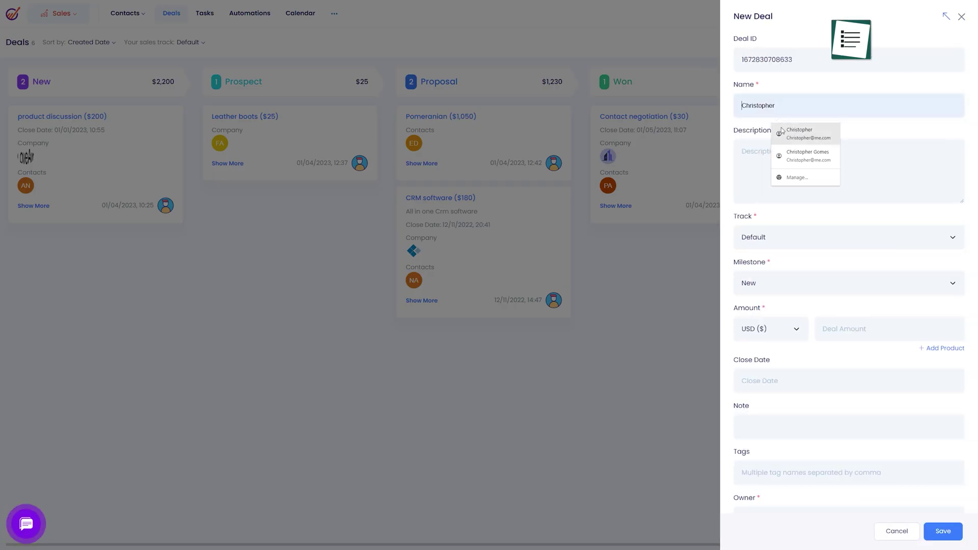
{"action": "left_click", "coordinate": [782, 131]}
{"action": "left_click", "coordinate": [778, 282]}
{"action": "left_click", "coordinate": [776, 311]}
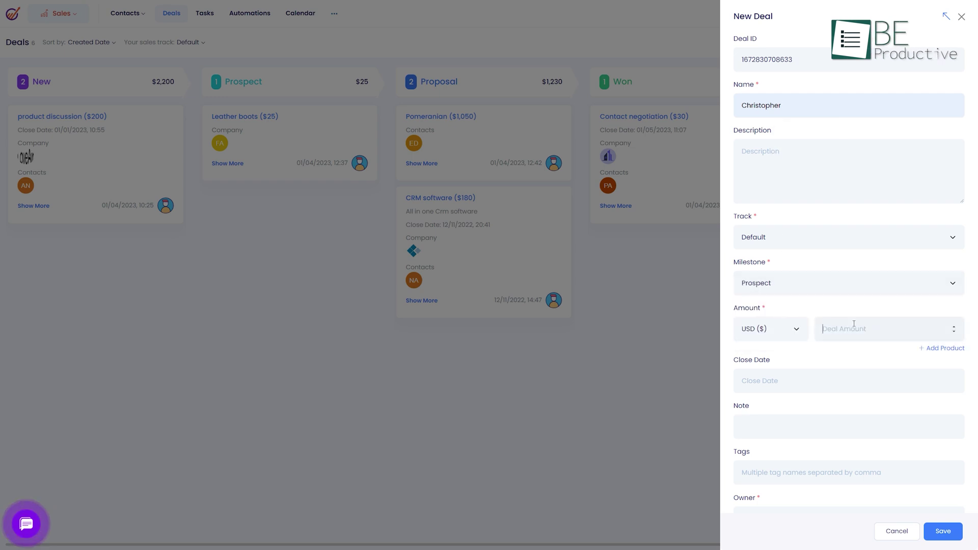
{"action": "type", "text": "2000"}
{"action": "left_click", "coordinate": [768, 383]}
{"action": "left_click", "coordinate": [794, 291]}
Add a note to the deal and link the suggested contact
{"action": "left_click", "coordinate": [783, 421]}
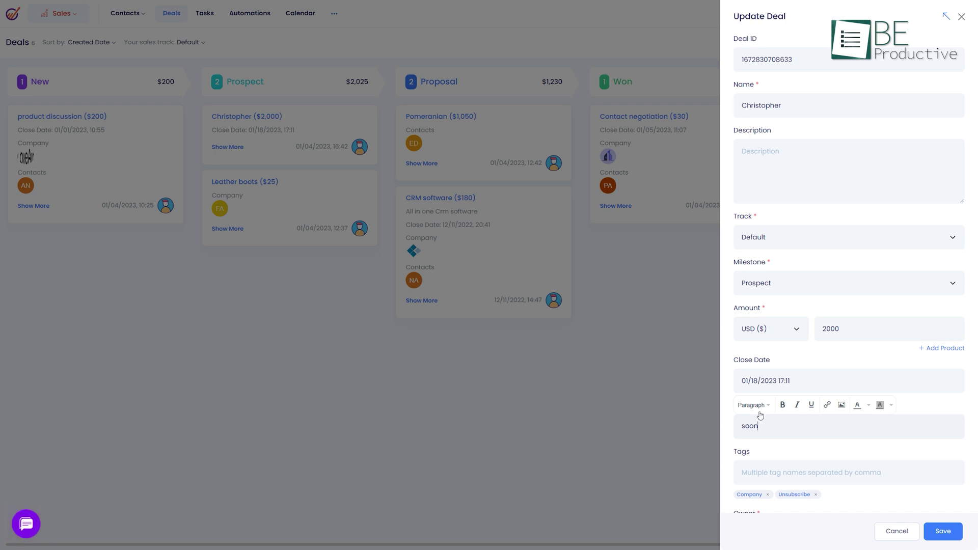
{"action": "scroll", "coordinate": [792, 482], "scroll_direction": "down", "scroll_amount": 3}
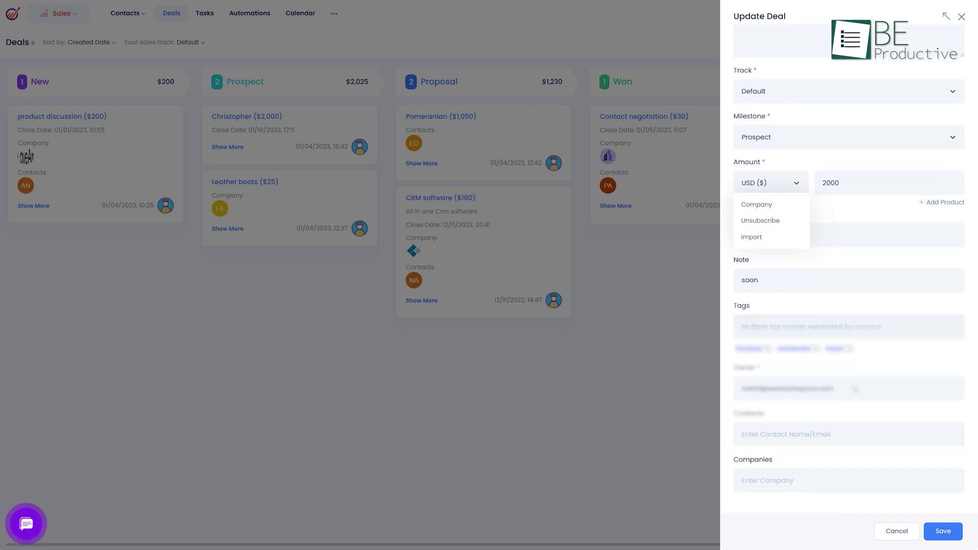
{"action": "left_click", "coordinate": [816, 434]}
{"action": "left_click", "coordinate": [811, 464]}
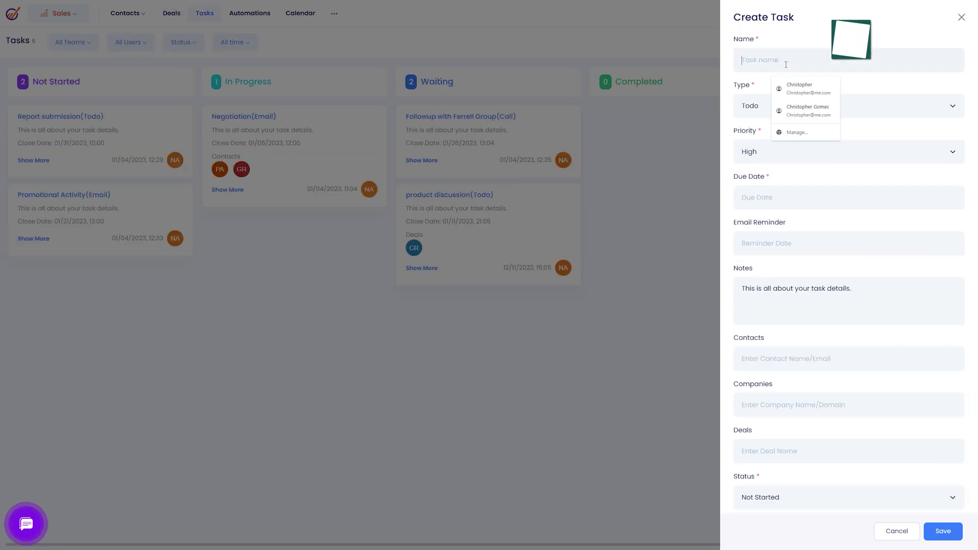
Fill the new task from a contact suggestion as a Todo due 01/11/2023, then open the status choices
{"action": "left_click", "coordinate": [799, 88]}
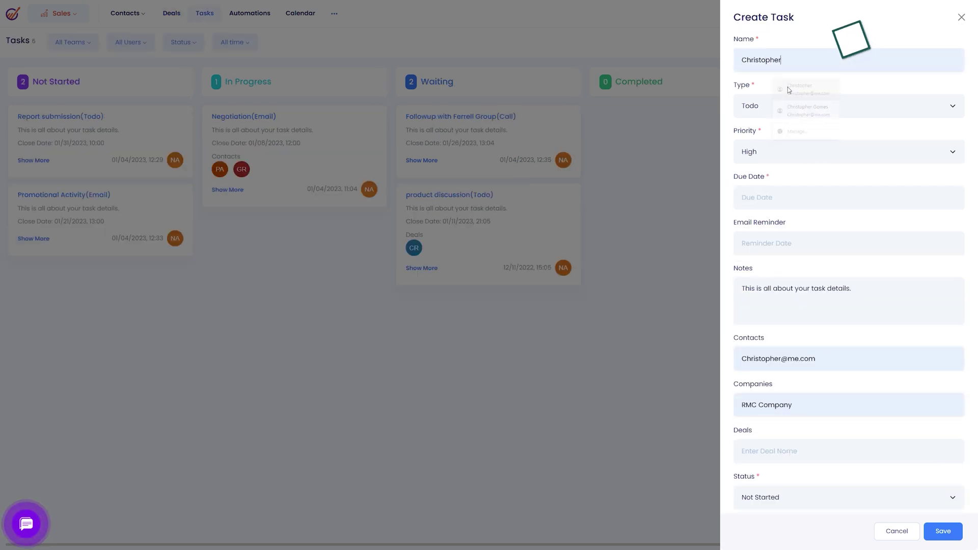
{"action": "left_click", "coordinate": [821, 107]}
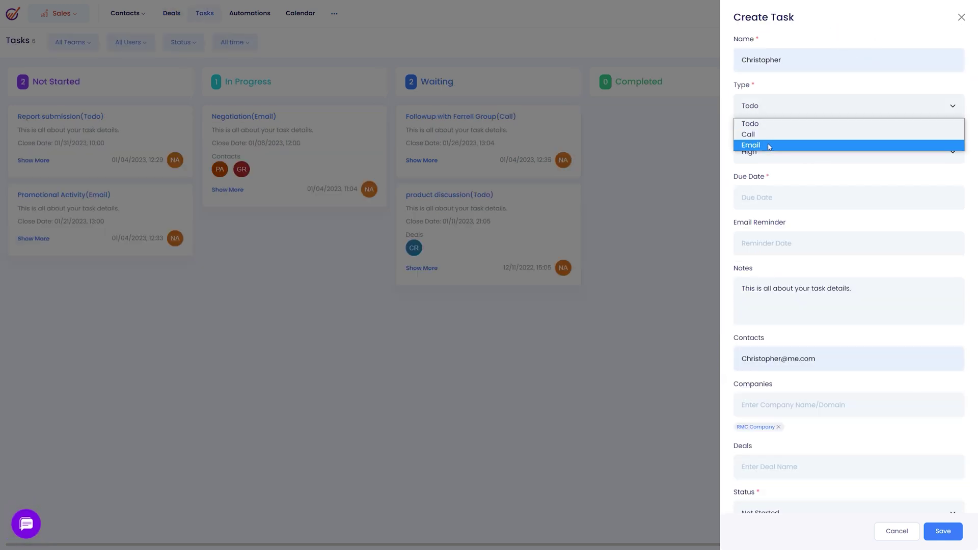
{"action": "left_click", "coordinate": [773, 171]}
{"action": "left_click", "coordinate": [777, 198]}
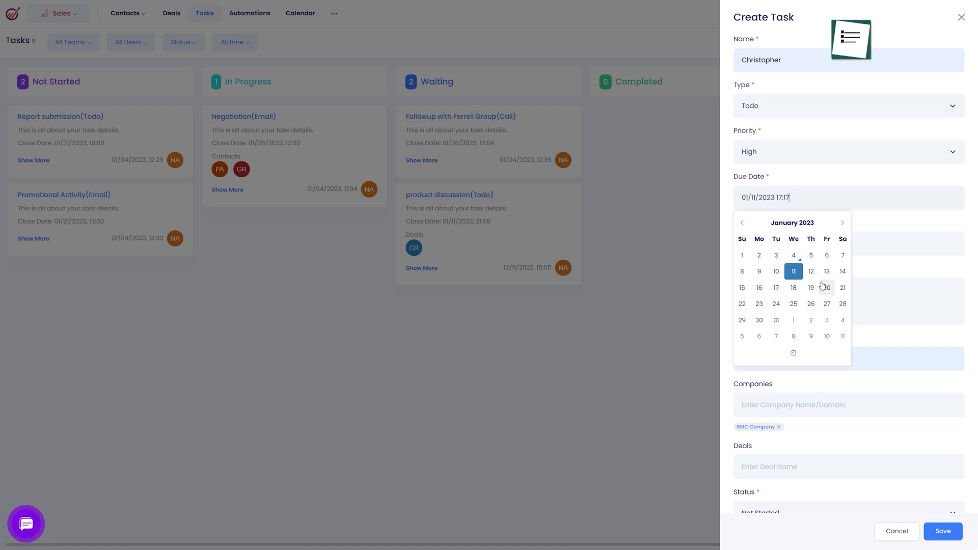
{"action": "scroll", "coordinate": [850, 359], "scroll_direction": "down", "scroll_amount": 2}
{"action": "left_click", "coordinate": [806, 438]}
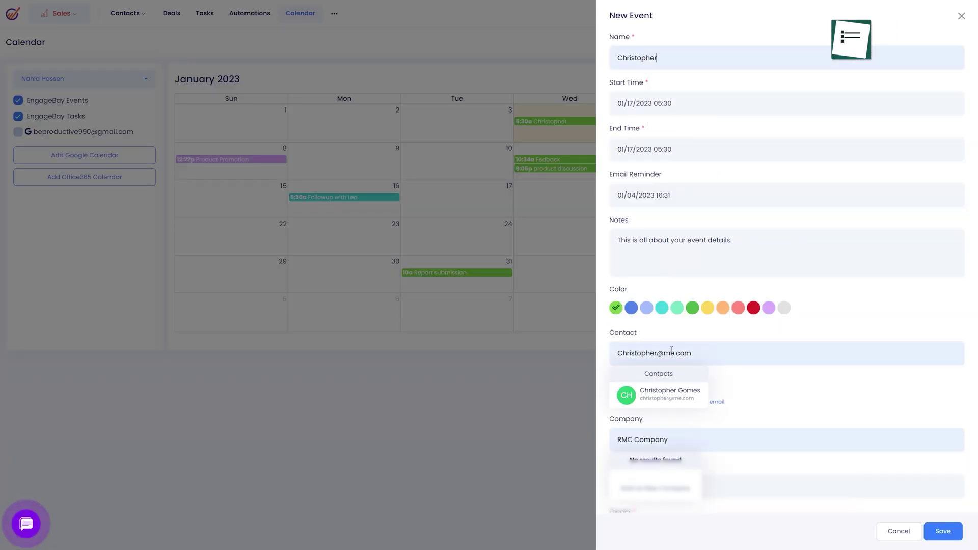
Save the 01/17/2023 event with a contact and RMC Company, then enable Google Calendar sync
{"action": "left_click", "coordinate": [663, 395]}
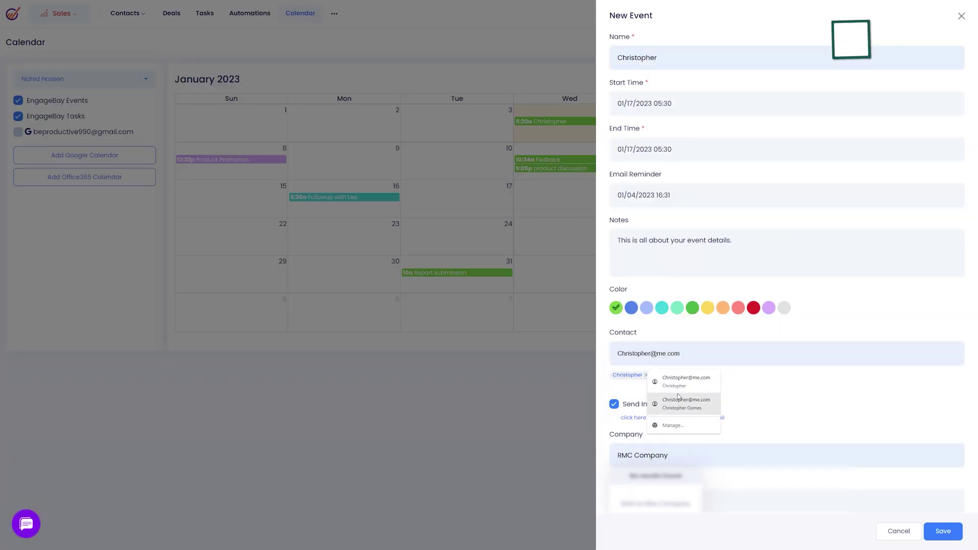
{"action": "left_click", "coordinate": [659, 449]}
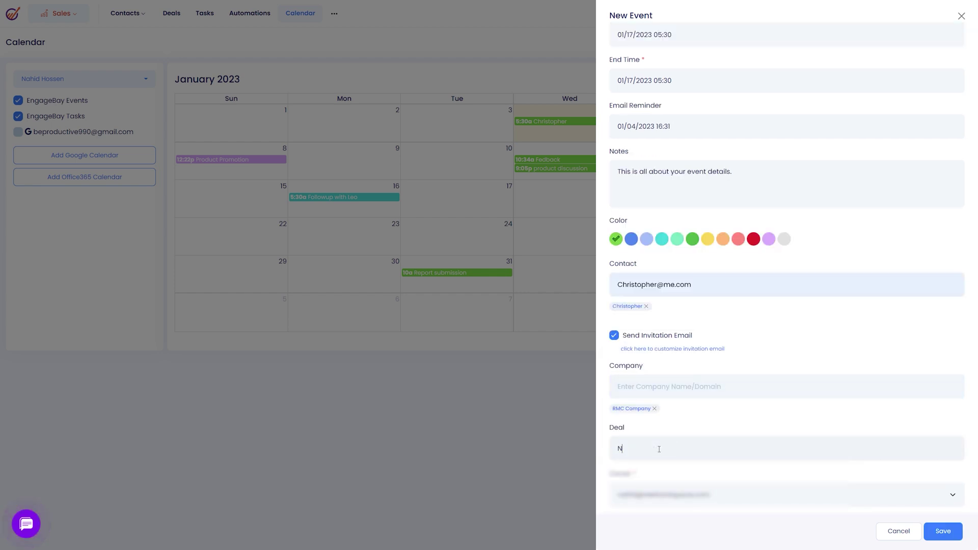
{"action": "left_click", "coordinate": [941, 532]}
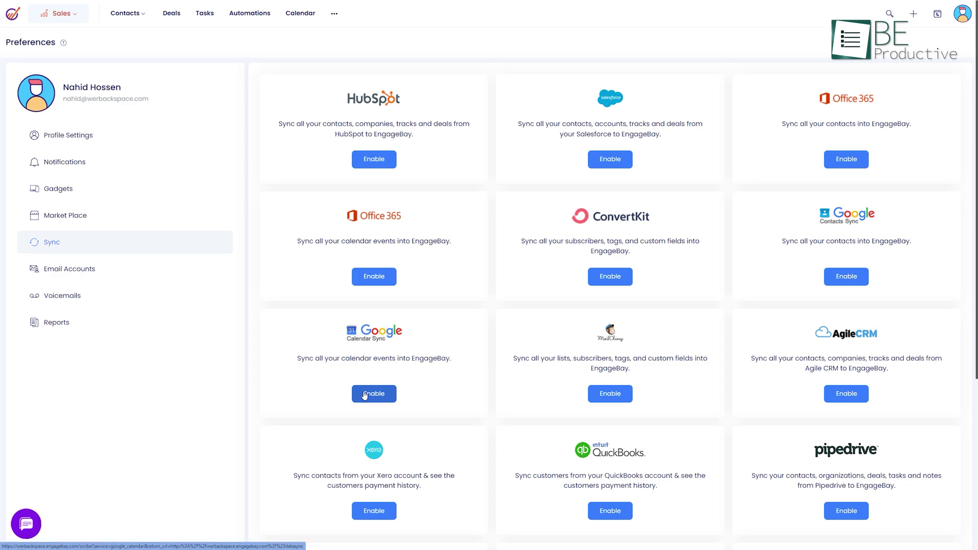
{"action": "left_click", "coordinate": [364, 396]}
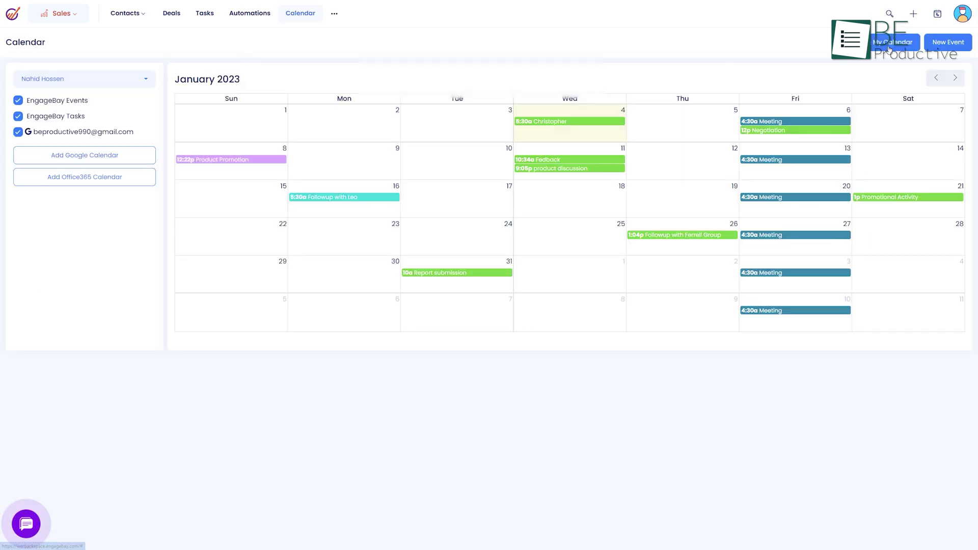
{"action": "left_click", "coordinate": [889, 49]}
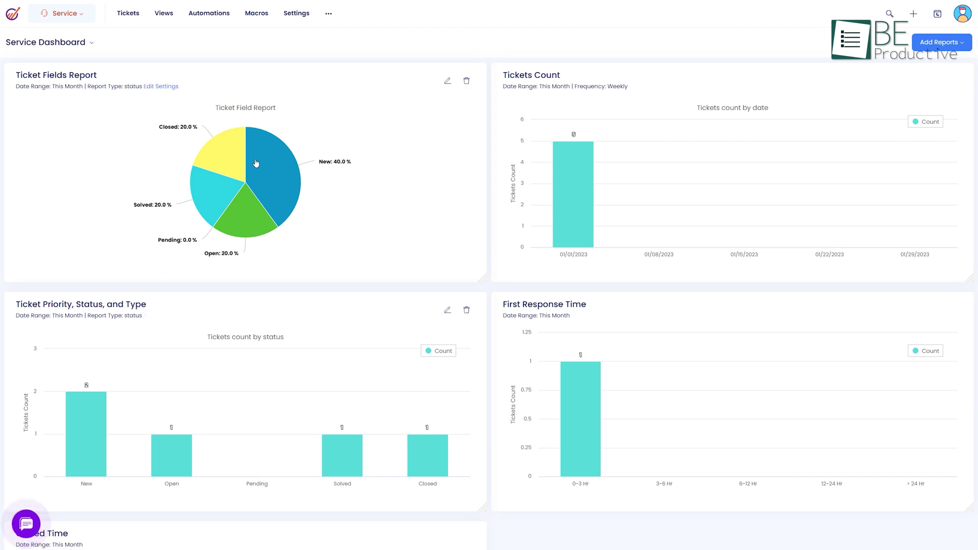
Read the percentage shares of the Ticket Field Report pie slices
{"action": "mouse_move", "coordinate": [233, 155]}
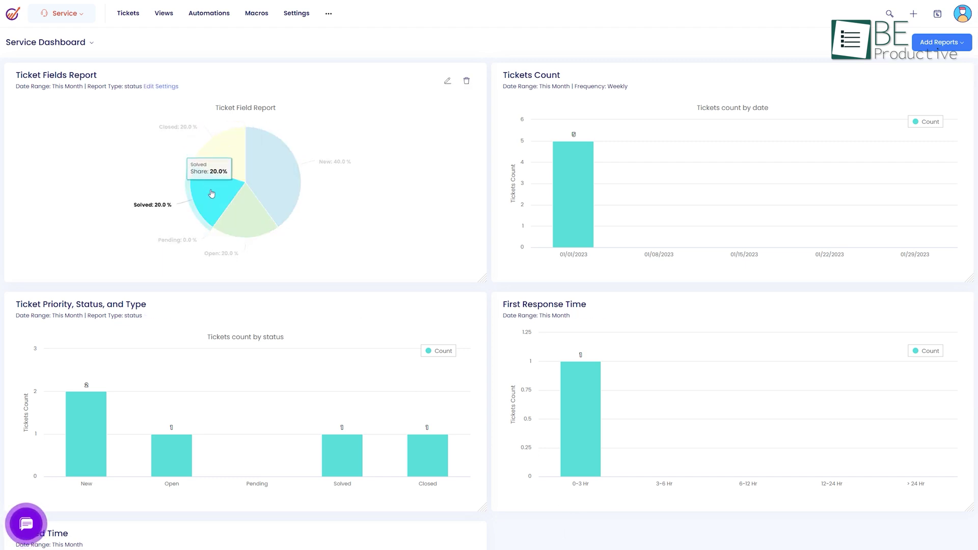
{"action": "mouse_move", "coordinate": [245, 211]}
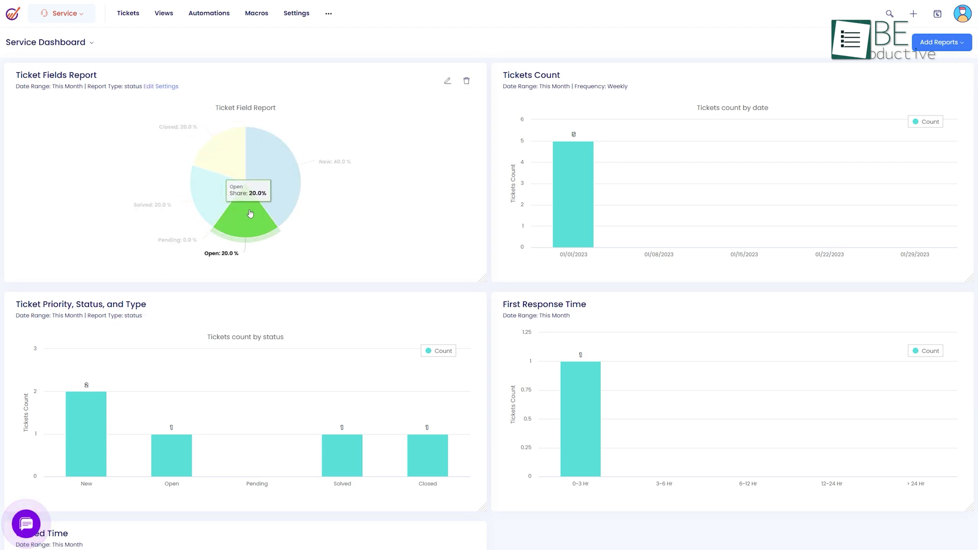
{"action": "mouse_move", "coordinate": [570, 188]}
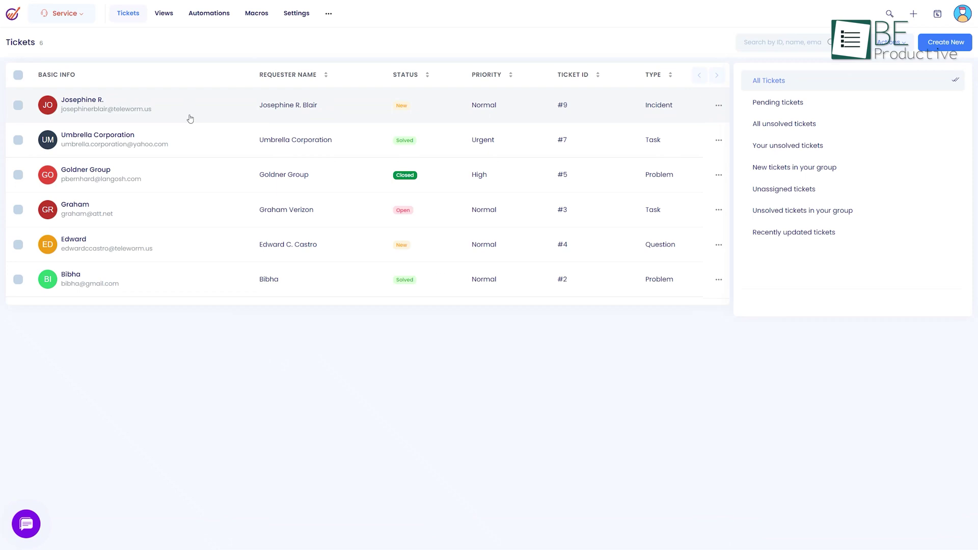
Reply on ticket #9 and make it a High-priority Task marked Solved, then open ticket views
{"action": "left_click", "coordinate": [190, 118]}
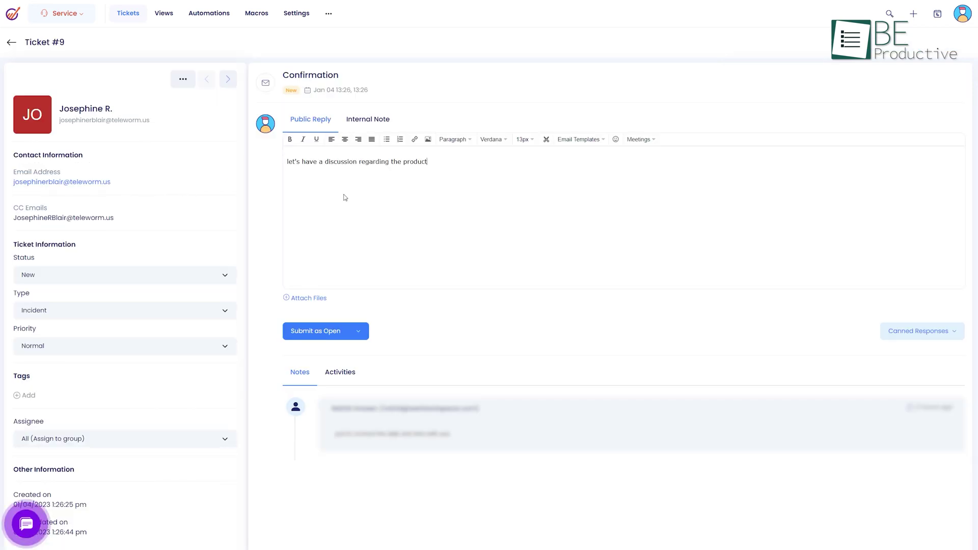
{"action": "left_click", "coordinate": [314, 331]}
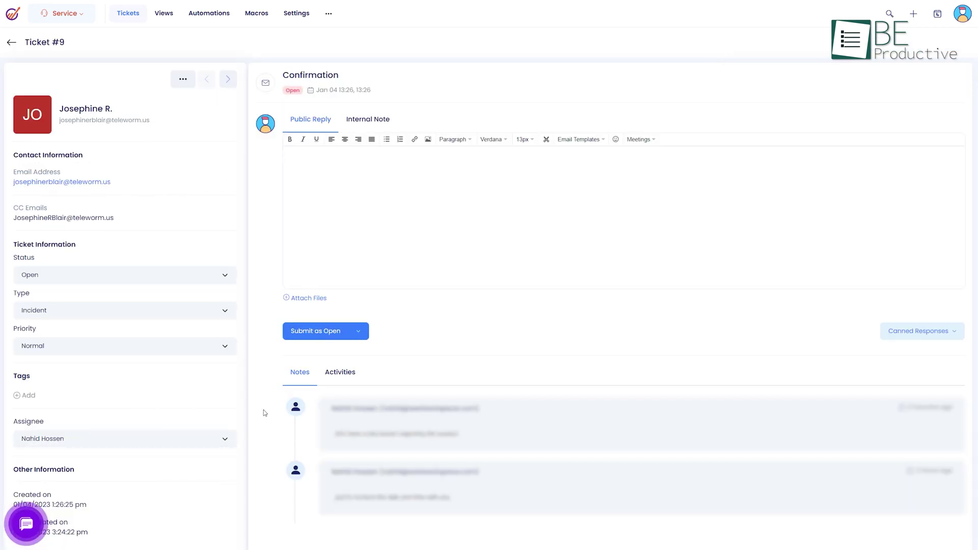
{"action": "left_click", "coordinate": [122, 314]}
{"action": "left_click", "coordinate": [118, 361]}
{"action": "left_click", "coordinate": [120, 348]}
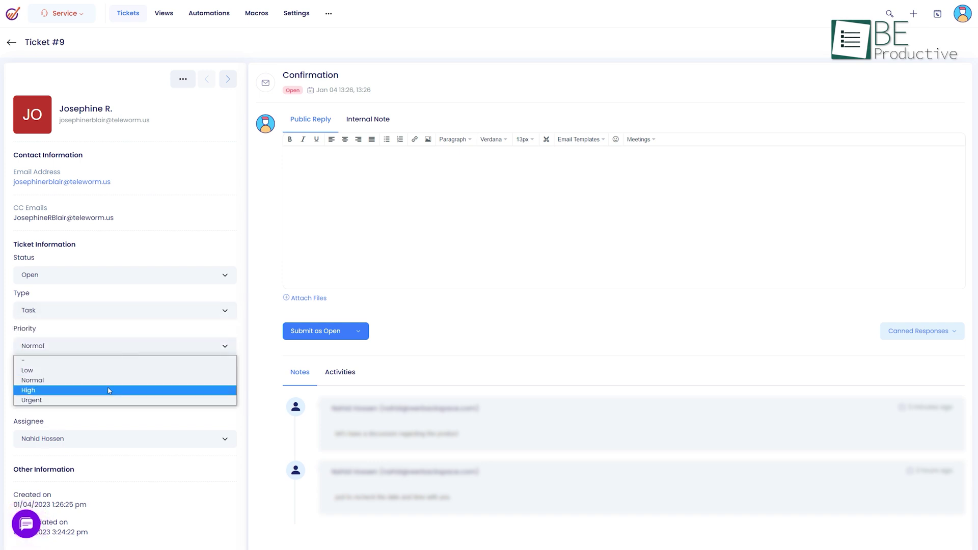
{"action": "left_click", "coordinate": [135, 390]}
{"action": "left_click", "coordinate": [130, 275]}
{"action": "left_click", "coordinate": [110, 329]}
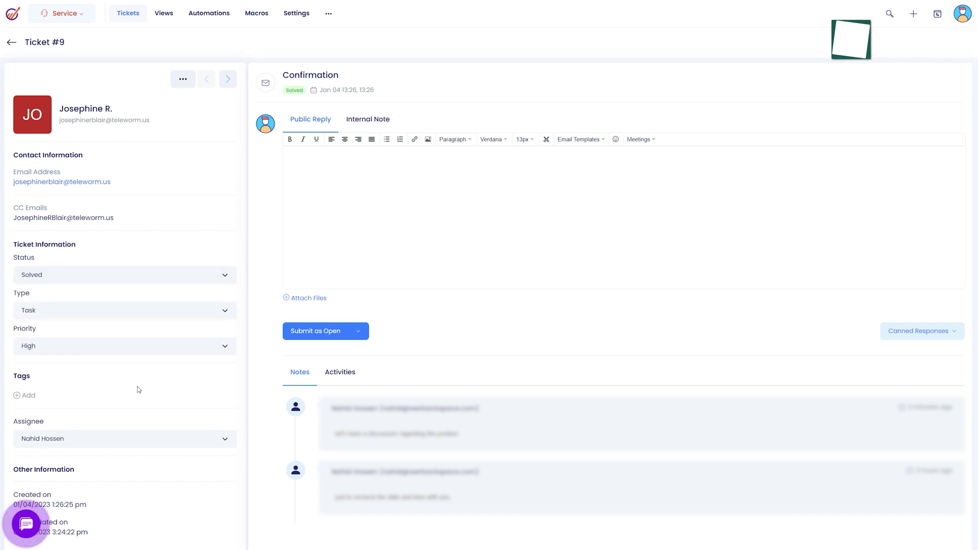
{"action": "left_click", "coordinate": [163, 13]}
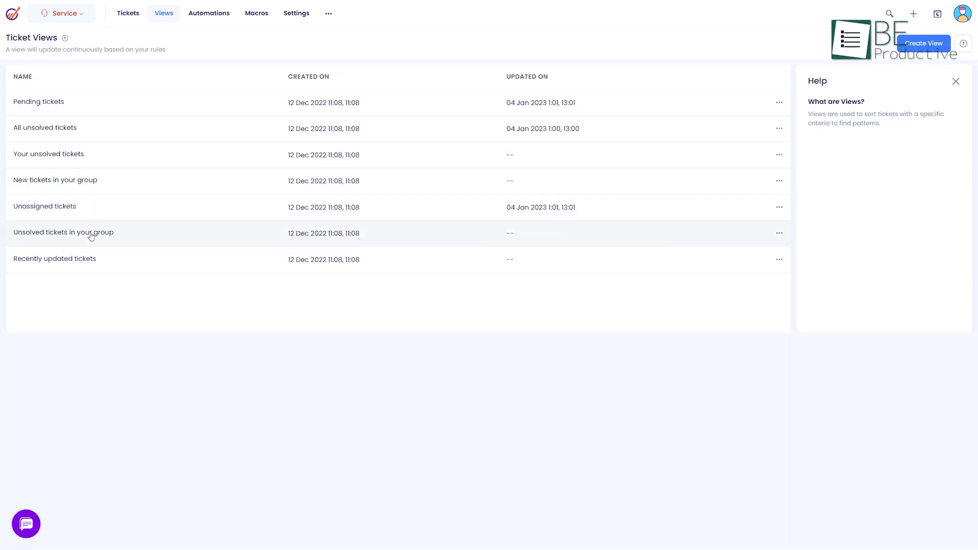
Create a new ticket view whose second condition is 'Priority is', opening the priority value list
{"action": "left_click", "coordinate": [924, 44]}
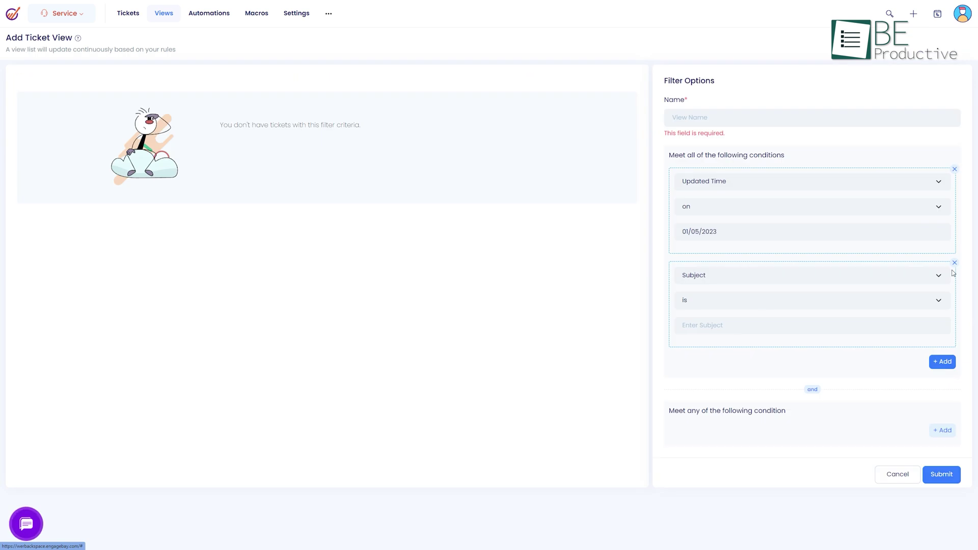
{"action": "left_click", "coordinate": [737, 282]}
{"action": "left_click", "coordinate": [718, 310]}
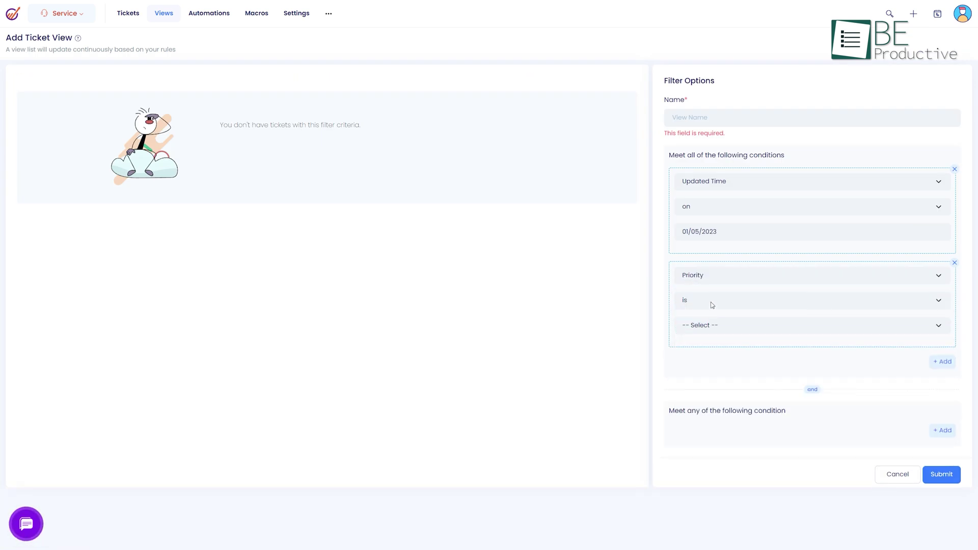
{"action": "left_click", "coordinate": [712, 306]}
{"action": "left_click", "coordinate": [711, 313]}
{"action": "left_click", "coordinate": [711, 325]}
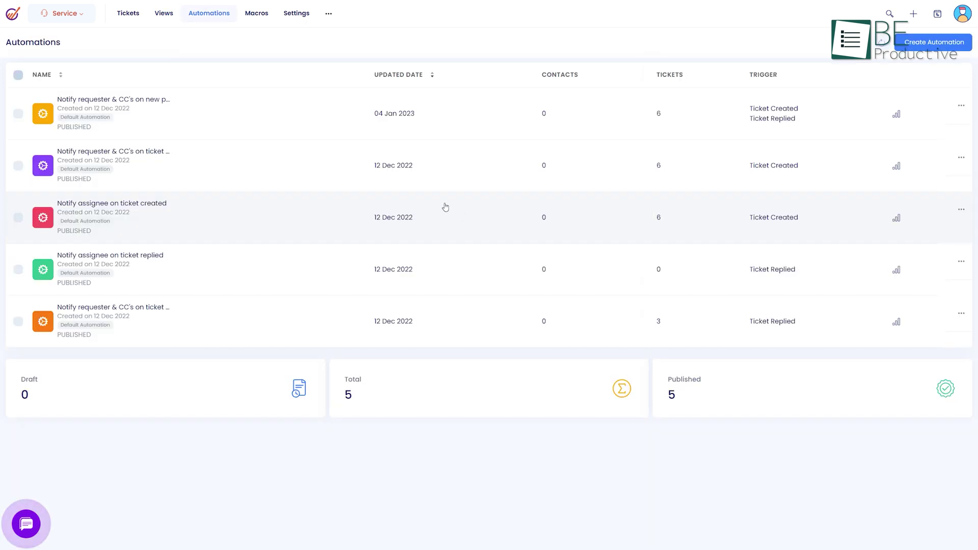
Add Send Email, Add Tag and Remove Tag (Company) steps to the ticket notification workflow
{"action": "left_click", "coordinate": [256, 132]}
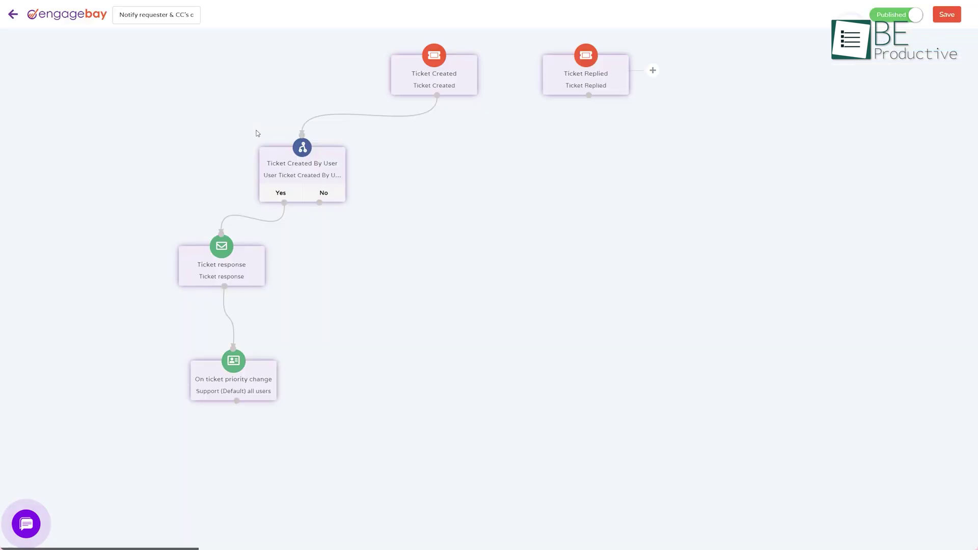
{"action": "left_click", "coordinate": [653, 70]}
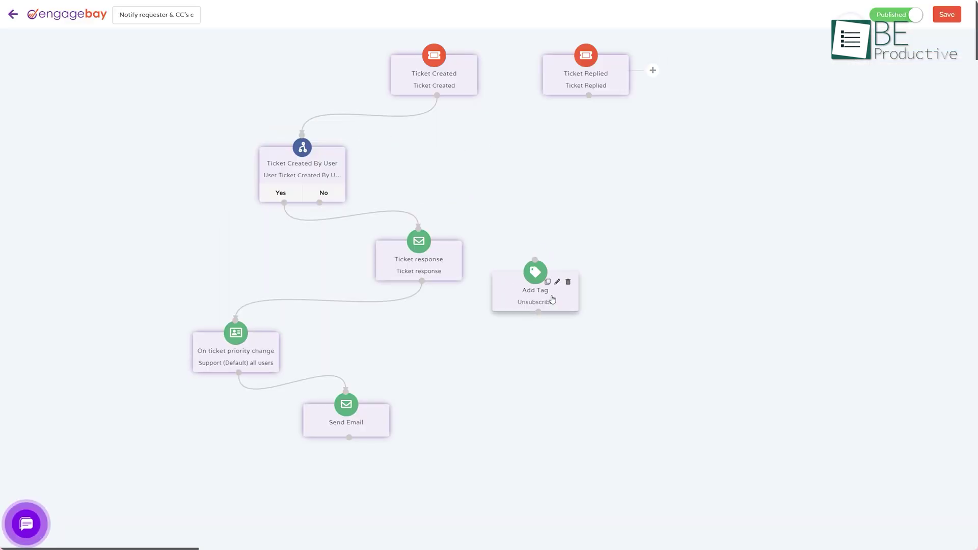
{"action": "left_click_drag", "start_coordinate": [561, 287], "coordinate": [513, 458]}
{"action": "left_click_drag", "start_coordinate": [513, 459], "coordinate": [515, 480]}
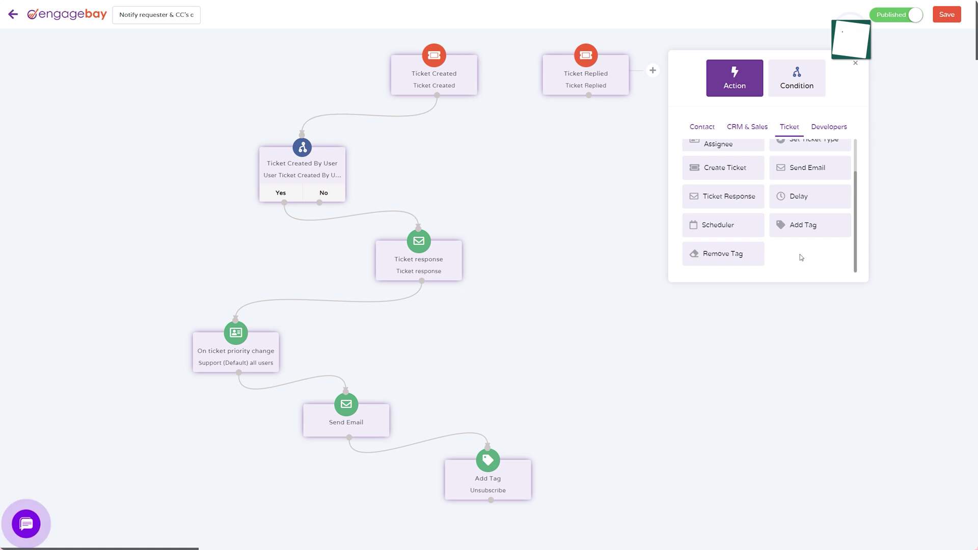
{"action": "left_click", "coordinate": [751, 254]}
{"action": "left_click", "coordinate": [738, 189]}
{"action": "left_click", "coordinate": [701, 210]}
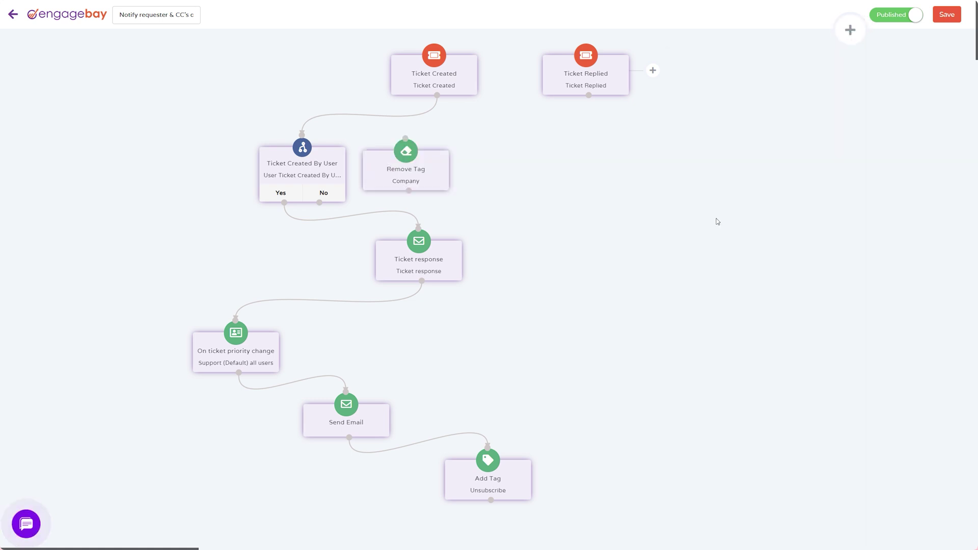
{"action": "left_click_drag", "start_coordinate": [429, 187], "coordinate": [691, 491]}
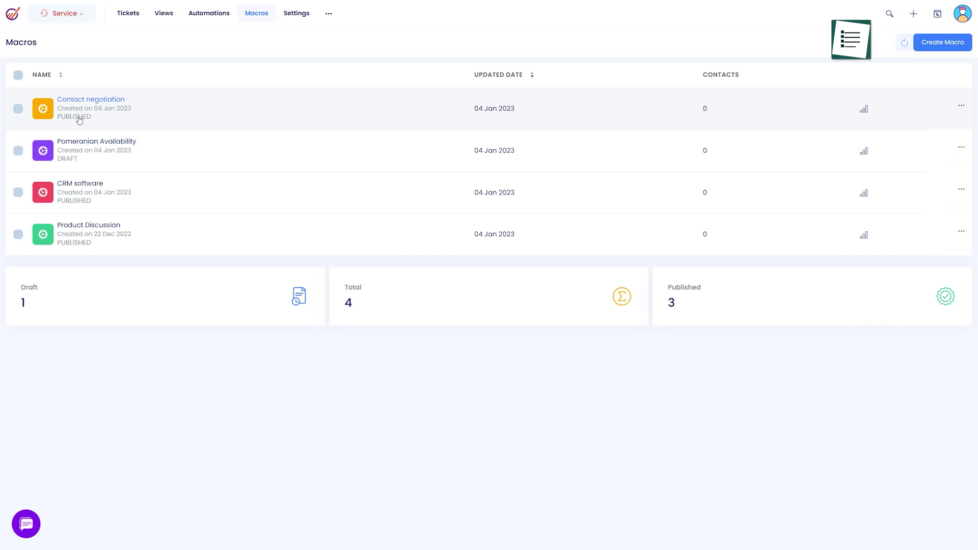
Add an 'Update' Change Deal Milestone step to the Contact negotiation macro
{"action": "left_click", "coordinate": [78, 115]}
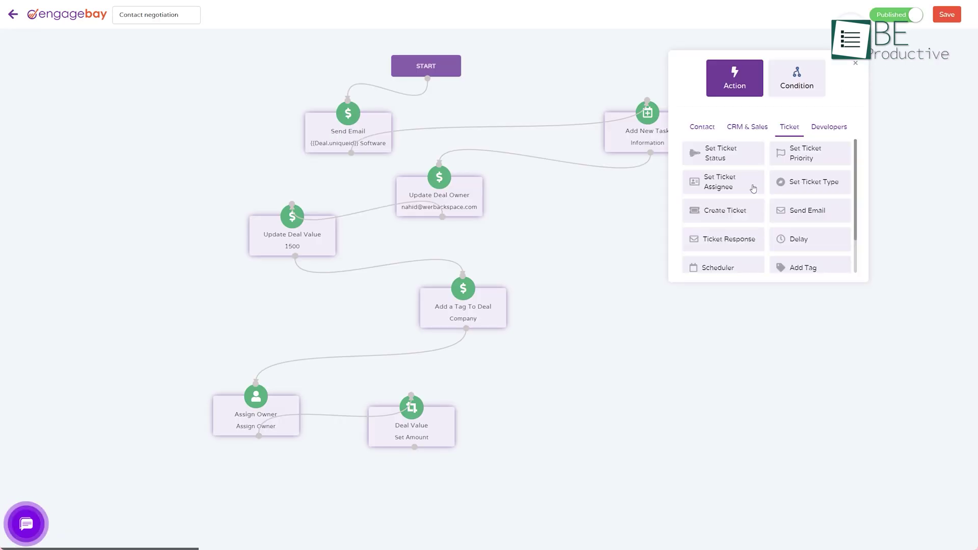
{"action": "left_click", "coordinate": [747, 127]}
{"action": "left_click", "coordinate": [819, 267]}
{"action": "left_click", "coordinate": [718, 152]}
{"action": "left_click", "coordinate": [730, 186]}
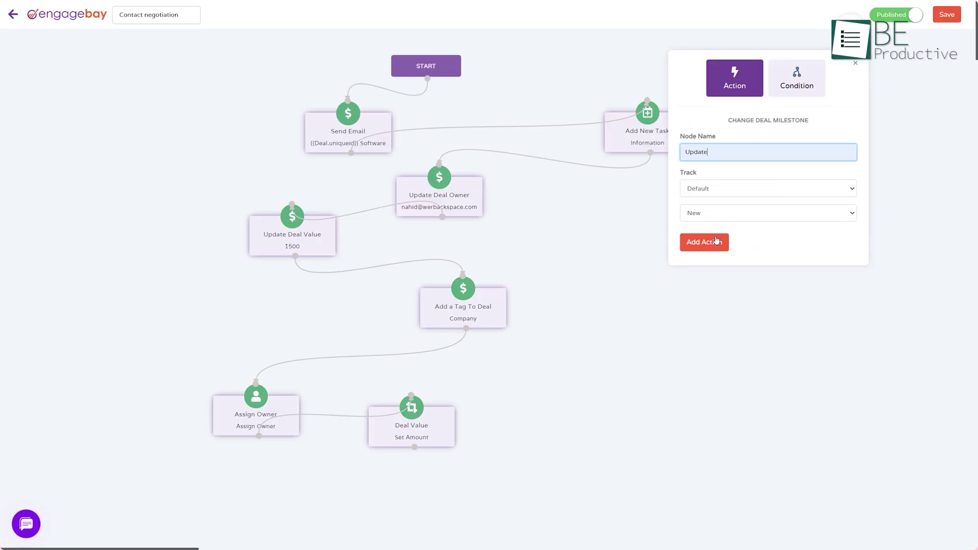
{"action": "left_click", "coordinate": [704, 242]}
{"action": "left_click_drag", "start_coordinate": [657, 377], "coordinate": [646, 390]}
Add a Close Task step for Any task to the macro, placed at the lower right
{"action": "scroll", "coordinate": [798, 211], "scroll_direction": "down", "scroll_amount": 2}
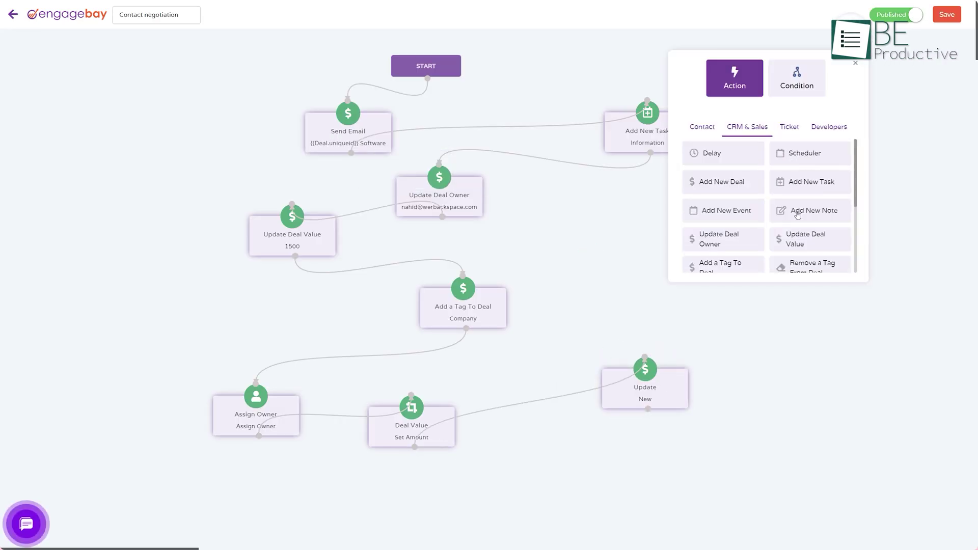
{"action": "left_click", "coordinate": [724, 214]}
{"action": "left_click", "coordinate": [742, 197]}
{"action": "left_click", "coordinate": [742, 244]}
{"action": "left_click", "coordinate": [703, 225]}
{"action": "left_click_drag", "start_coordinate": [658, 272], "coordinate": [834, 495]}
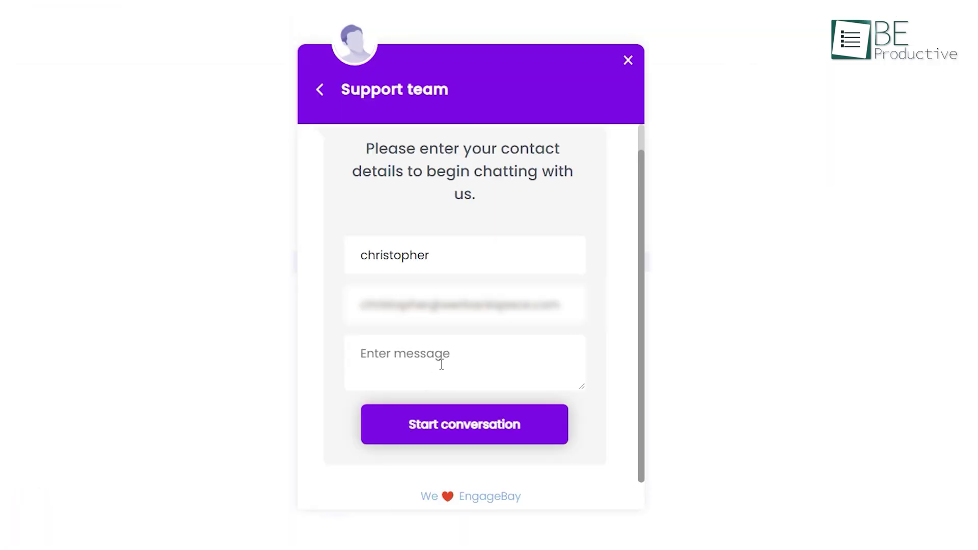
Turn on Enable Live Chat in the Chat Widget settings
{"action": "left_click", "coordinate": [441, 365]}
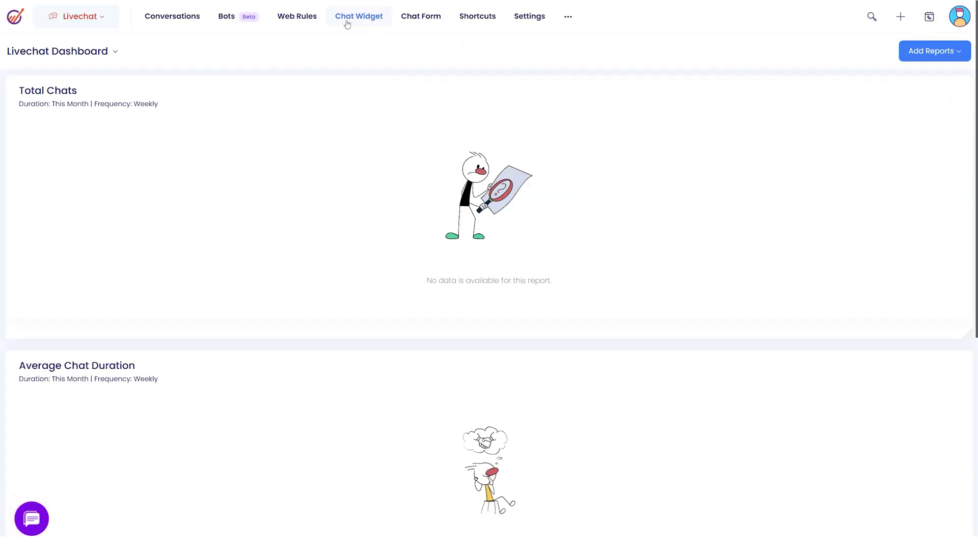
{"action": "left_click", "coordinate": [347, 24]}
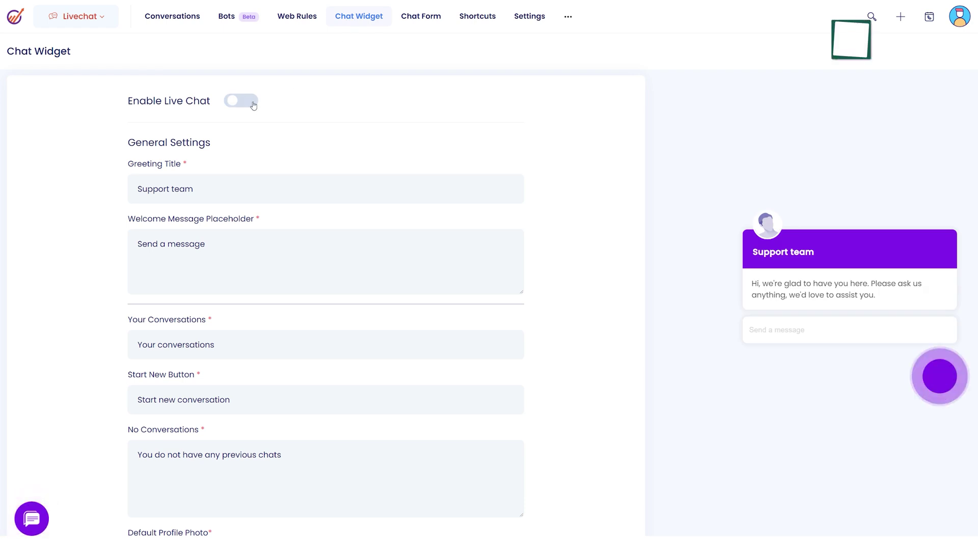
{"action": "left_click", "coordinate": [253, 105]}
Autofill the Chat Form preview fields with saved contact details
{"action": "left_click", "coordinate": [430, 19]}
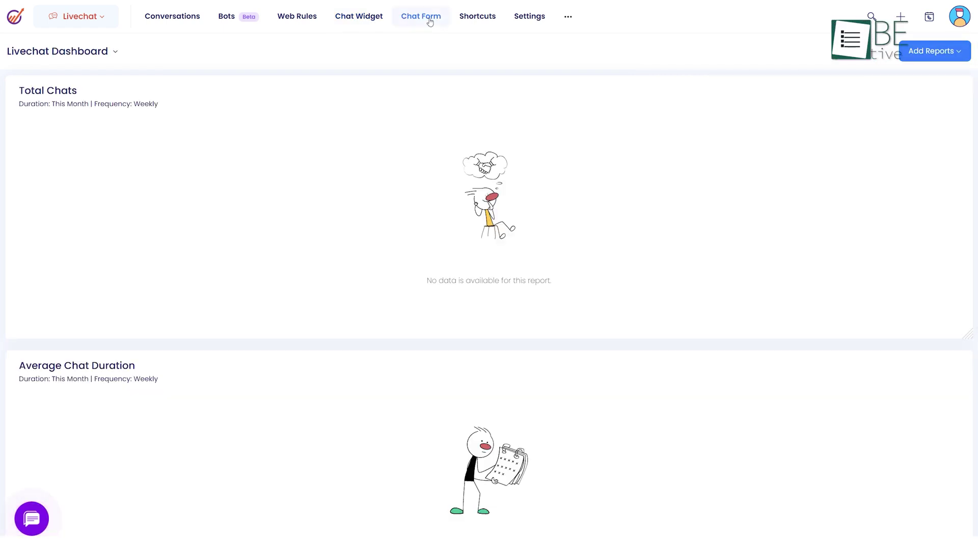
{"action": "left_click", "coordinate": [797, 222]}
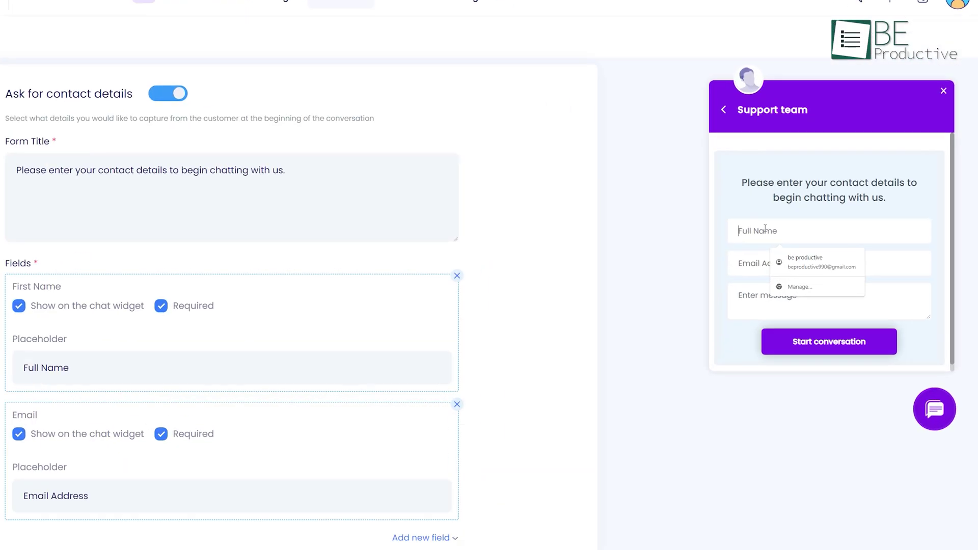
{"action": "left_click", "coordinate": [814, 262]}
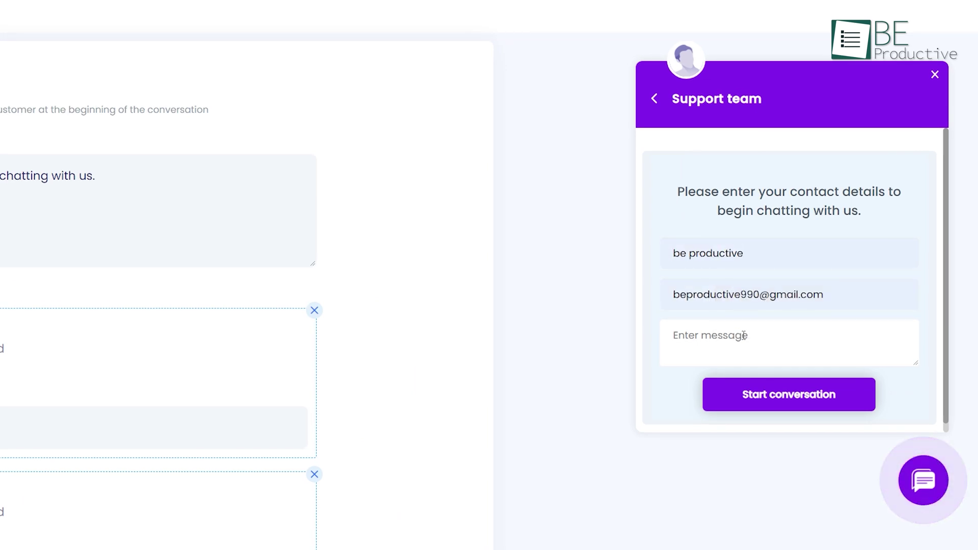
{"action": "left_click", "coordinate": [744, 335]}
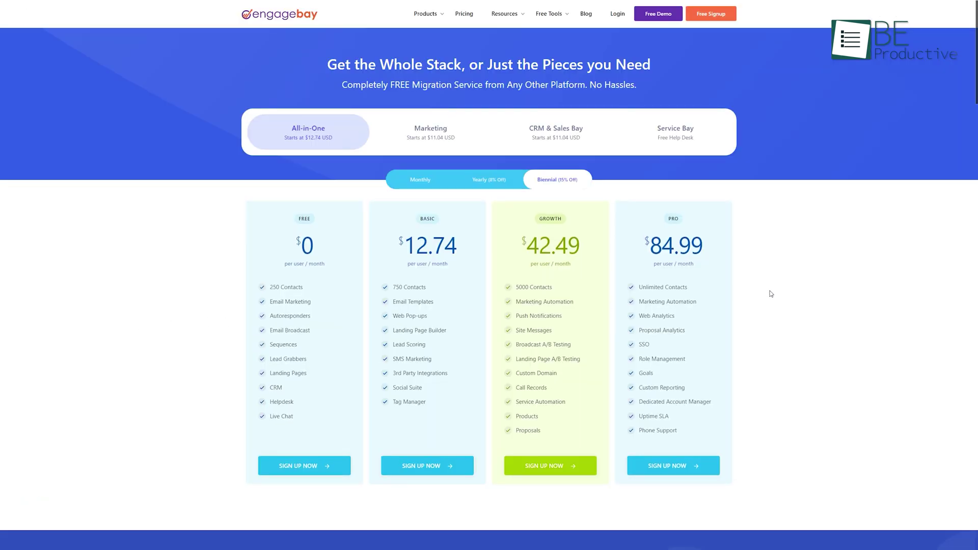
{"action": "left_click", "coordinate": [413, 138]}
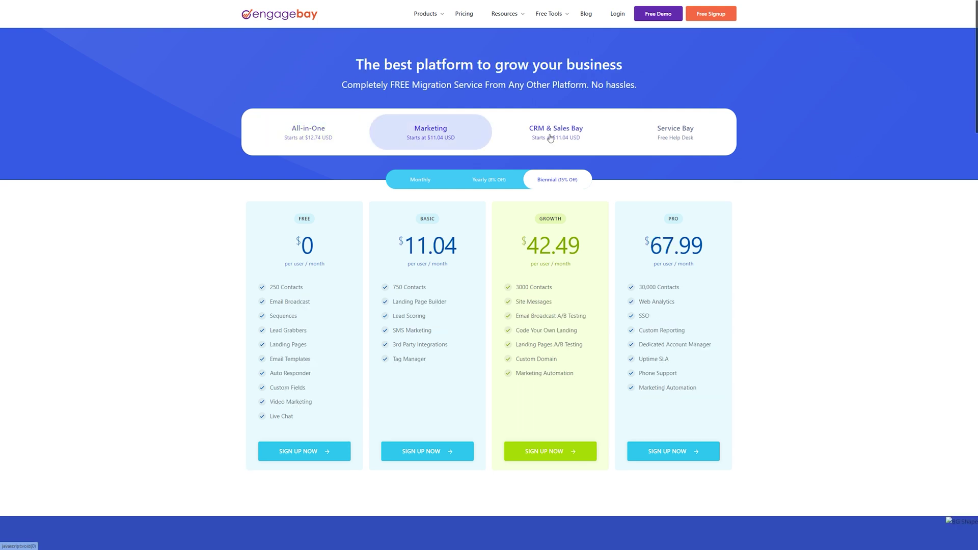
{"action": "left_click", "coordinate": [567, 138]}
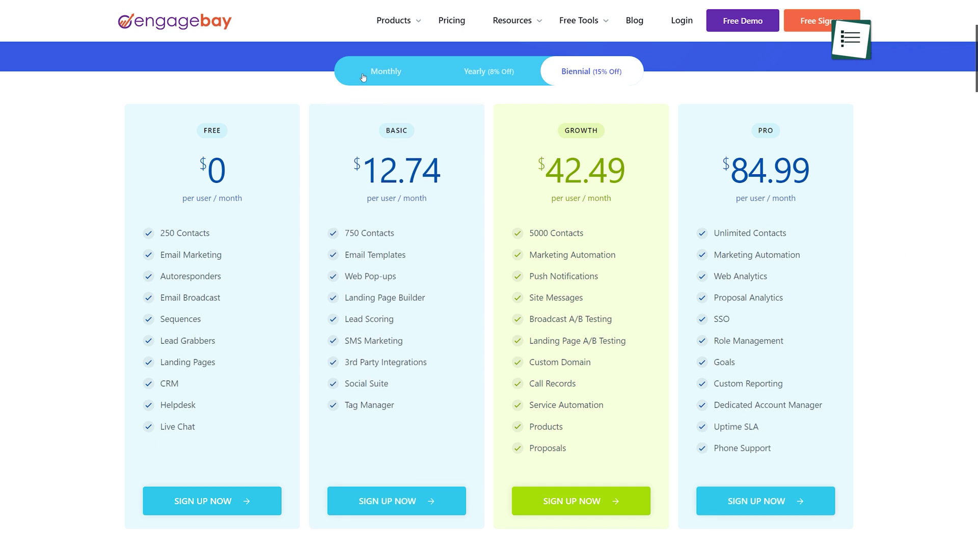
Switch plan prices from Monthly to Yearly (8% Off) billing, showing Basic at $13.79
{"action": "left_click", "coordinate": [370, 76]}
{"action": "left_click", "coordinate": [488, 78]}
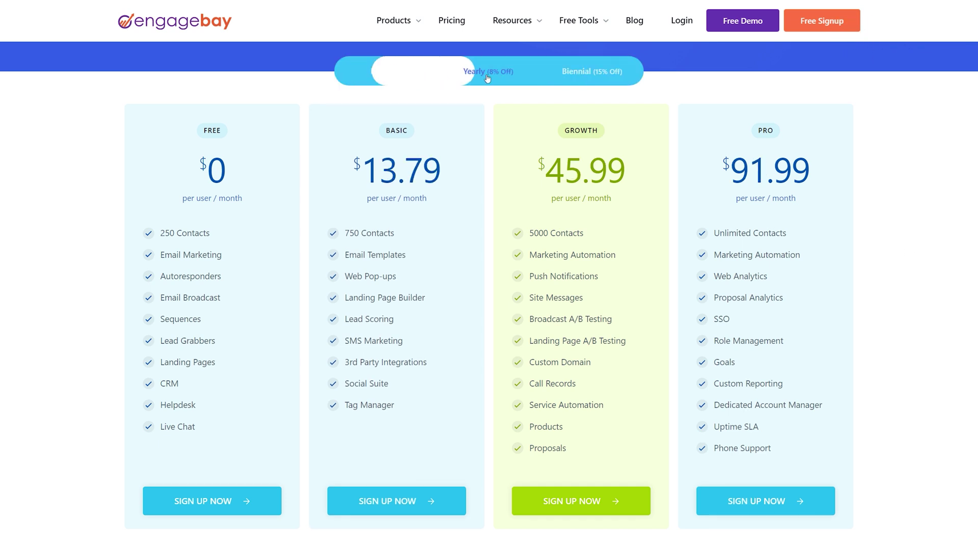